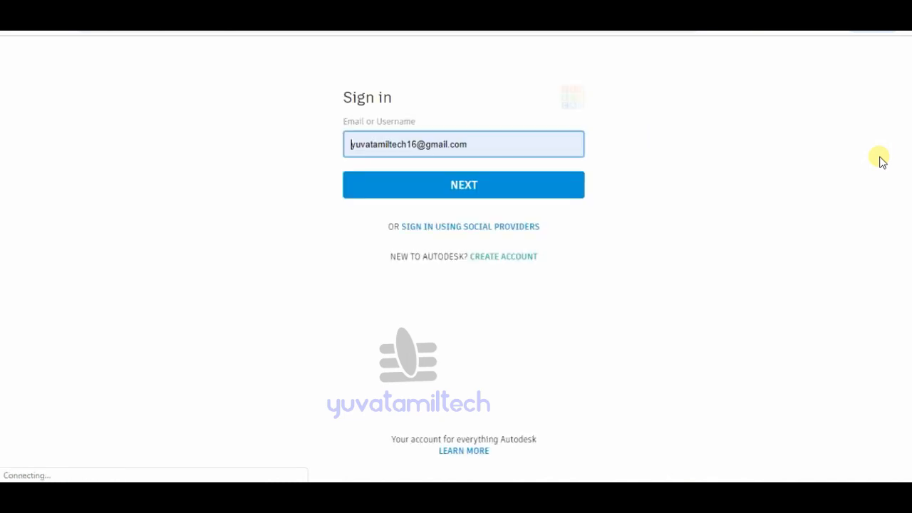
# Sign in with the prefilled account e-mail and create a new circuit in the Circuits section
pyautogui.click(481, 188)
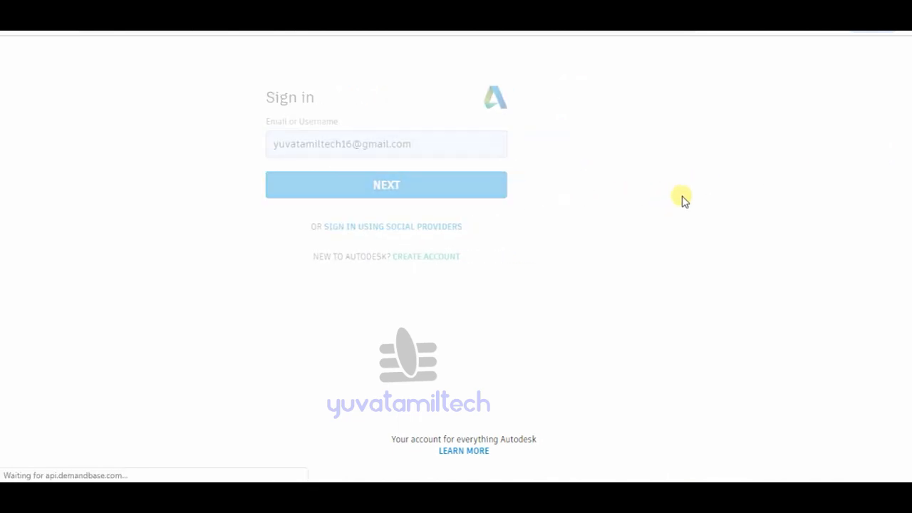
pyautogui.click(475, 247)
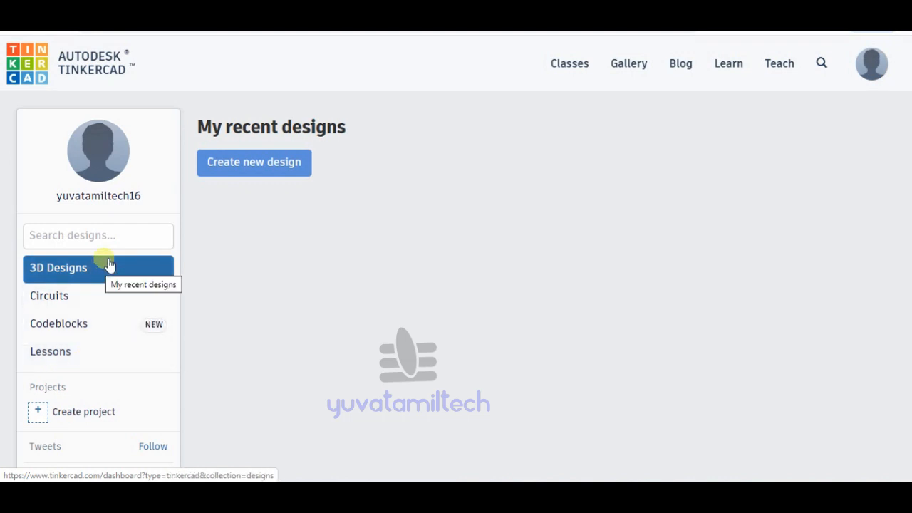
pyautogui.click(62, 302)
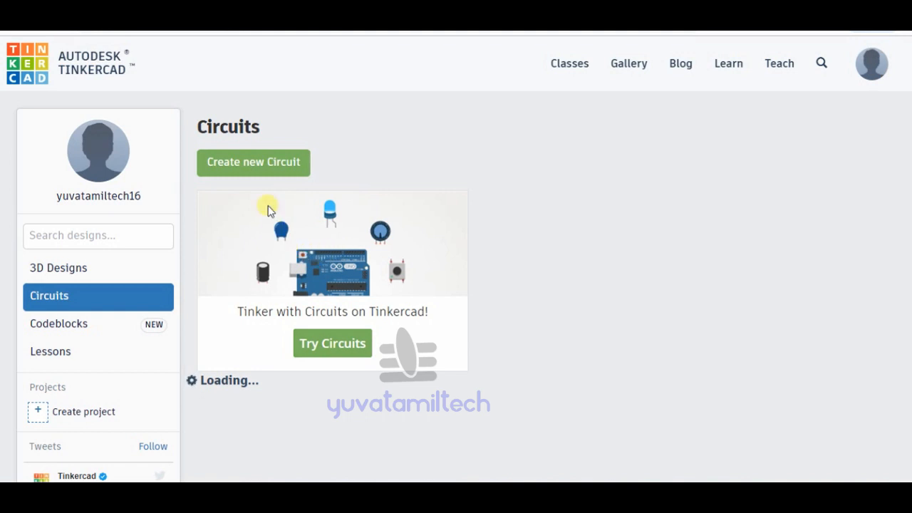
pyautogui.click(255, 164)
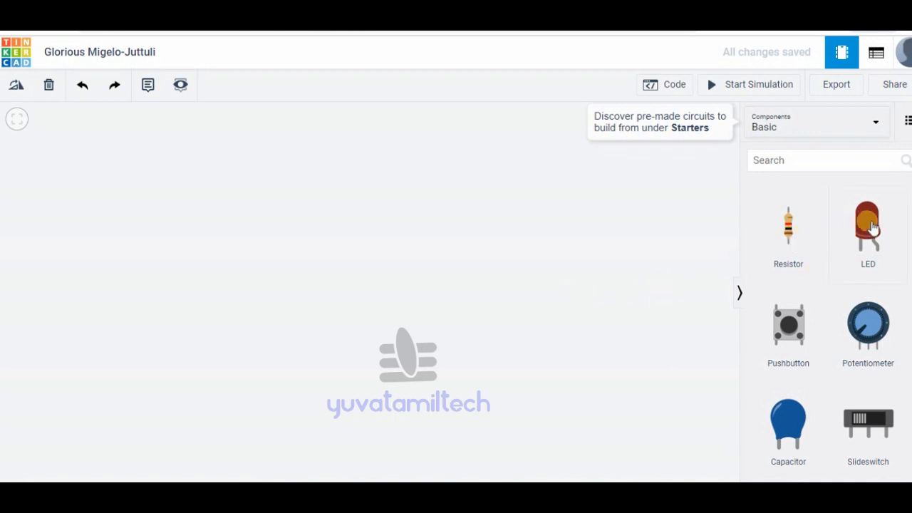
# Look through the whole Basic components list, from the resistor and LED down to the sensors and multimeter
pyautogui.scroll(-1, 896, 351)
pyautogui.scroll(-5, 896, 354)
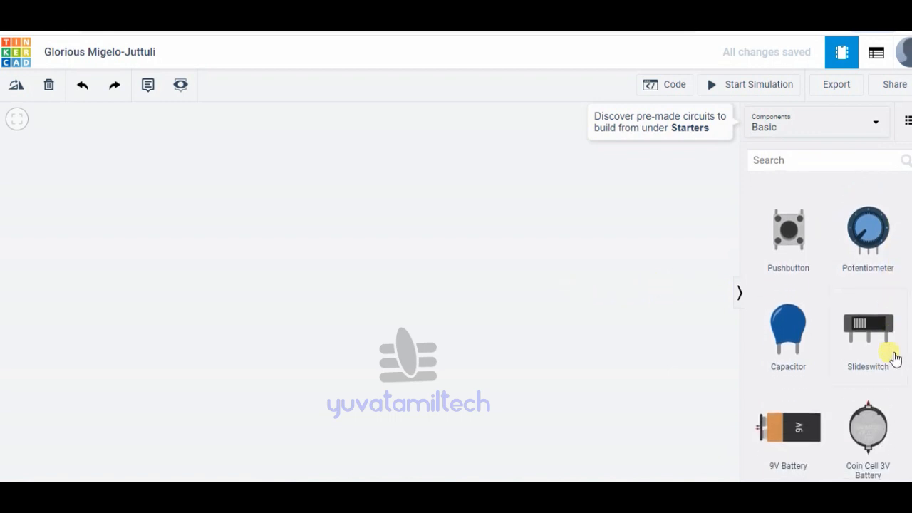
pyautogui.scroll(-10, 896, 370)
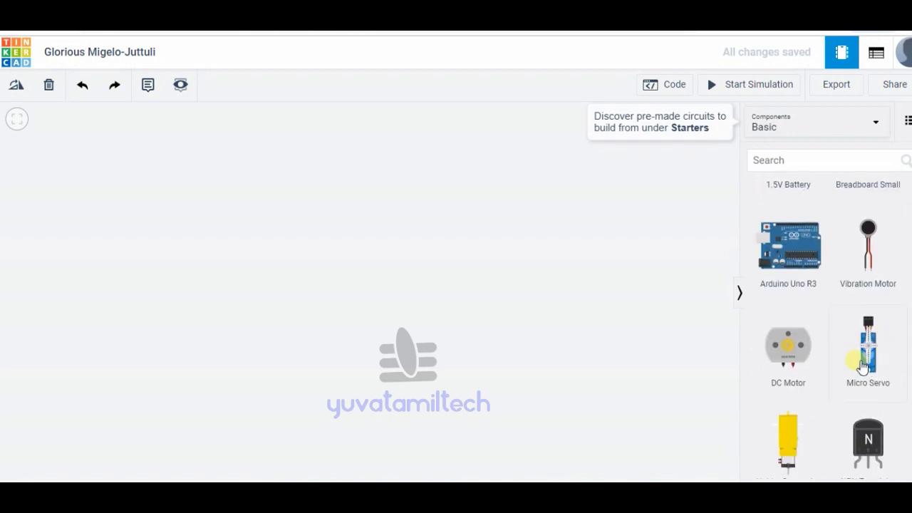
pyautogui.scroll(-2, 827, 362)
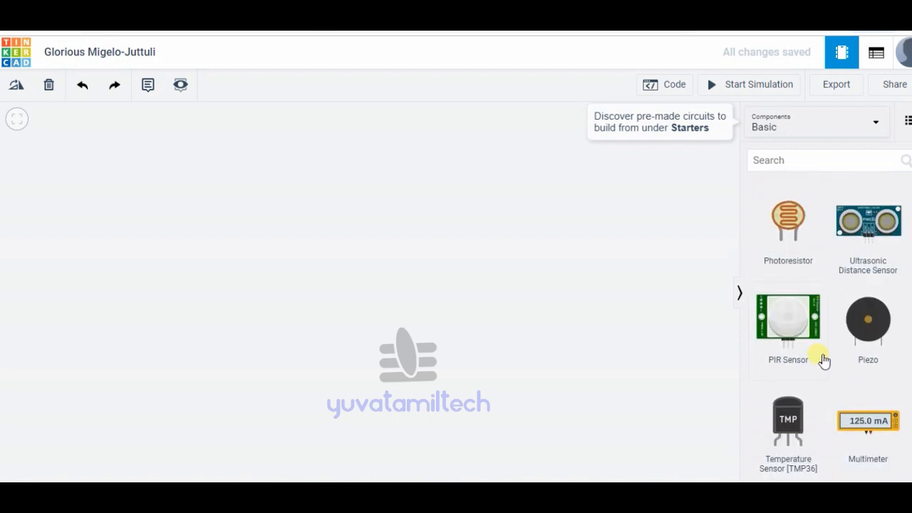
pyautogui.scroll(8, 819, 362)
pyautogui.scroll(5, 816, 362)
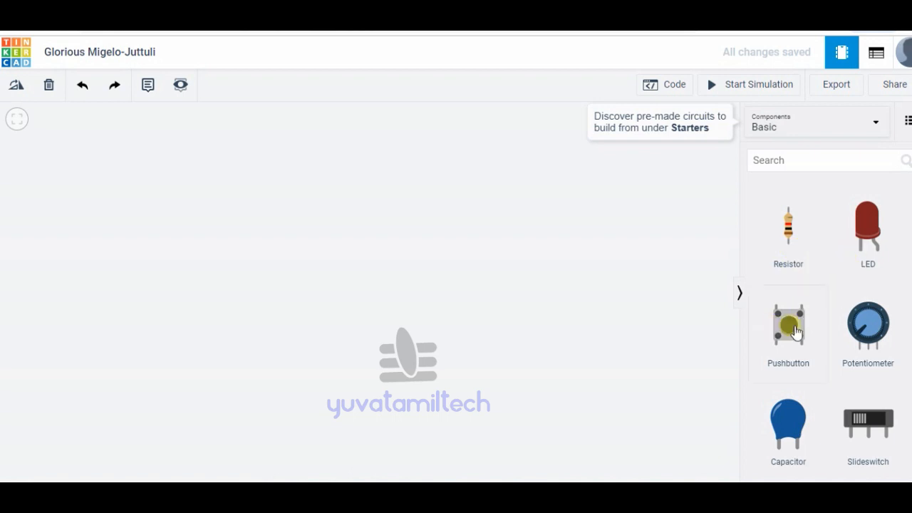
pyautogui.scroll(-1, 863, 360)
pyautogui.scroll(-1, 841, 401)
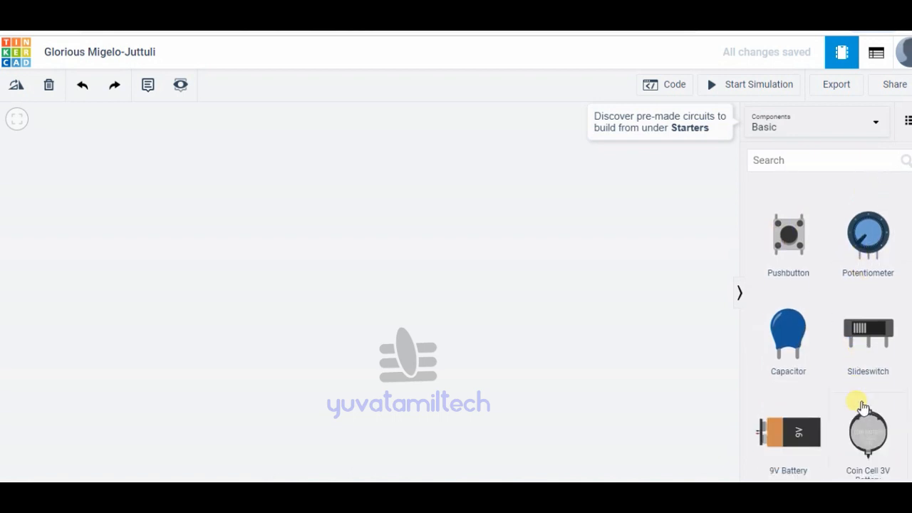
pyautogui.scroll(-1, 812, 403)
pyautogui.scroll(-2, 870, 360)
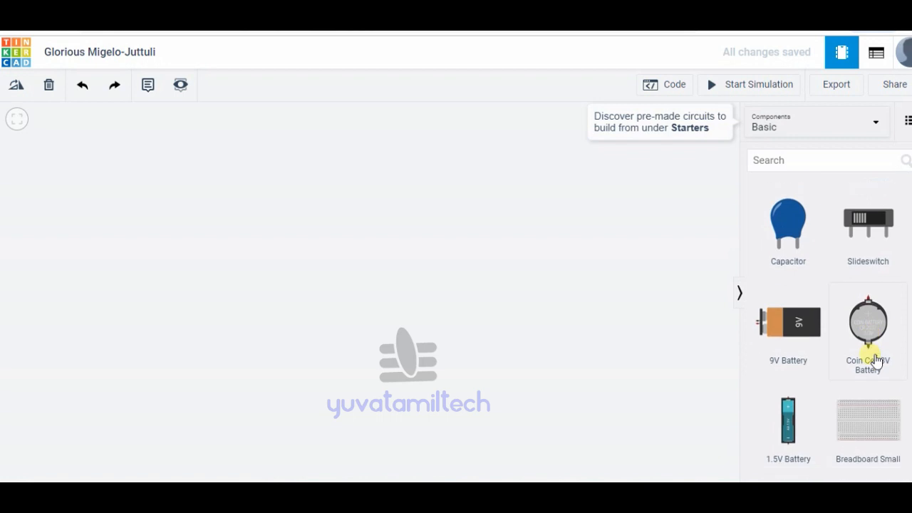
pyautogui.scroll(-2, 804, 383)
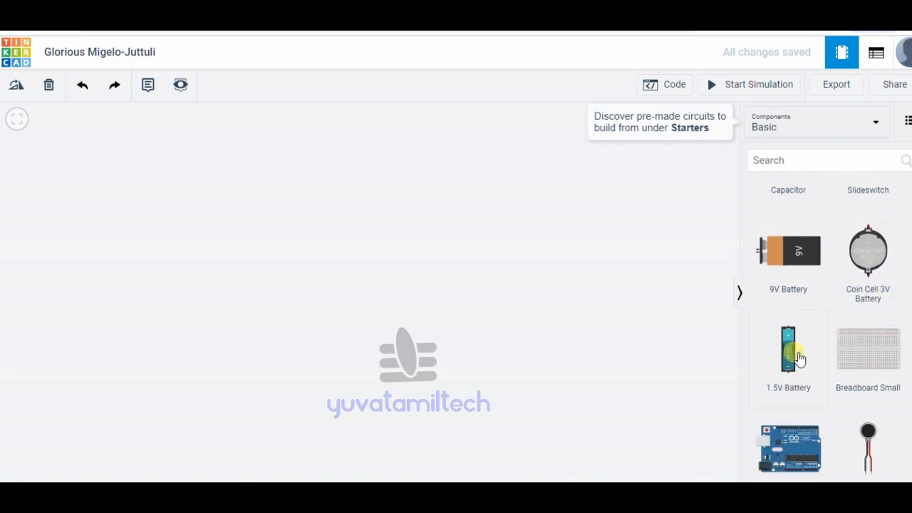
pyautogui.scroll(-2, 847, 364)
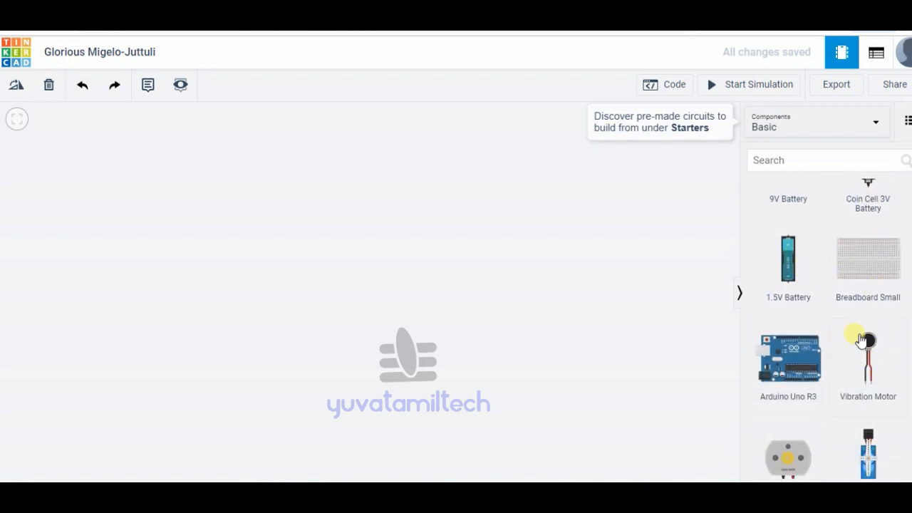
pyautogui.scroll(-1, 790, 367)
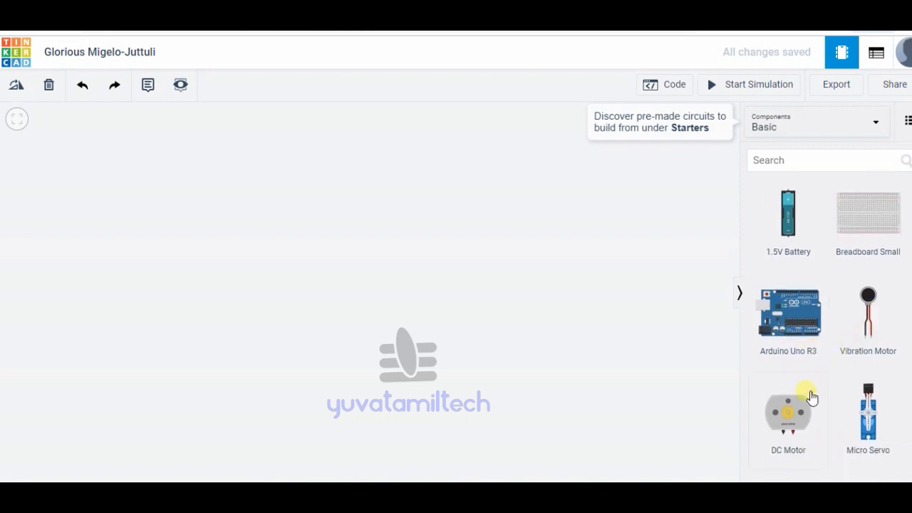
pyautogui.scroll(-1, 874, 320)
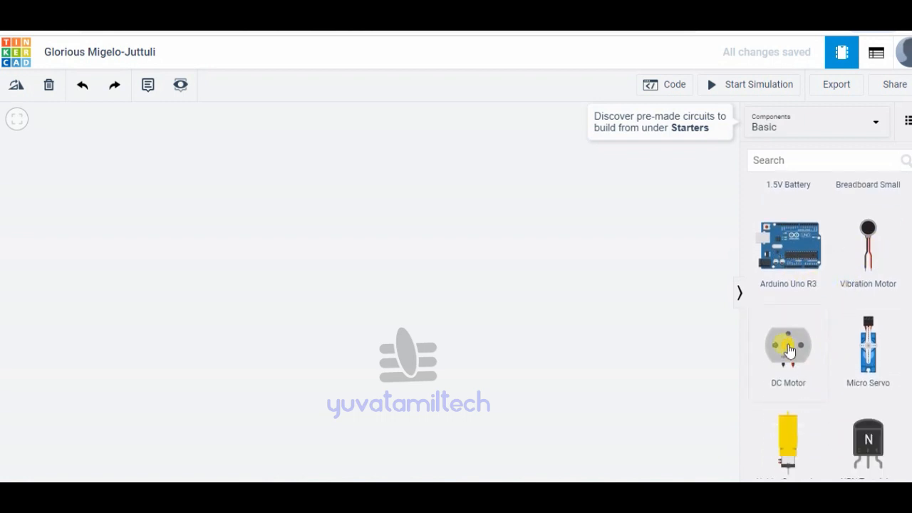
pyautogui.scroll(-1, 881, 354)
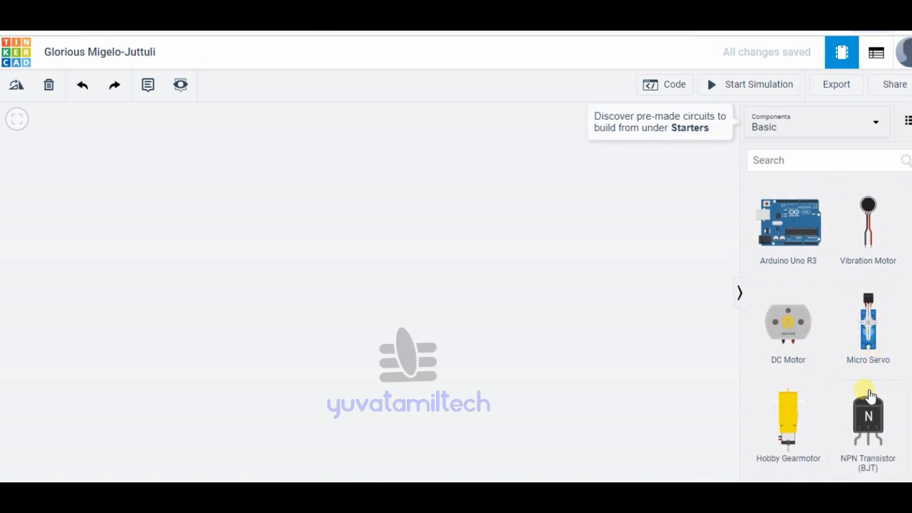
pyautogui.scroll(-1, 865, 409)
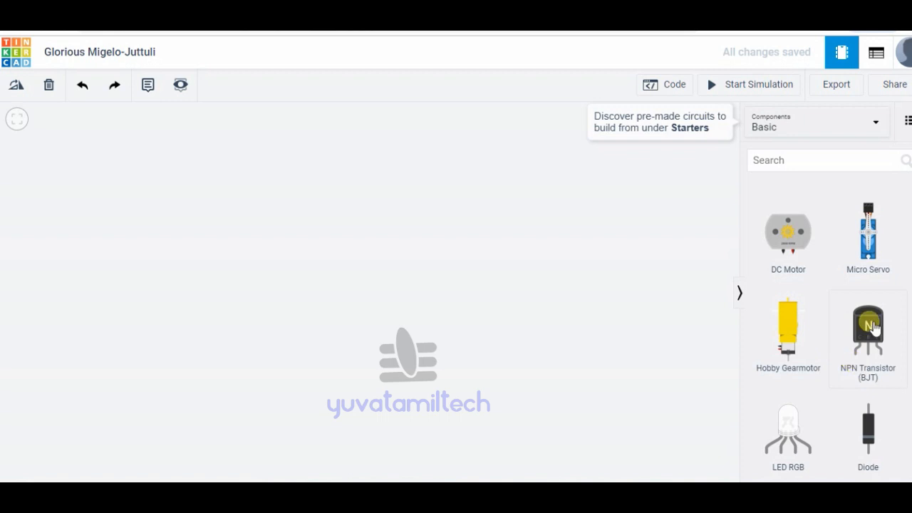
pyautogui.scroll(-2, 873, 331)
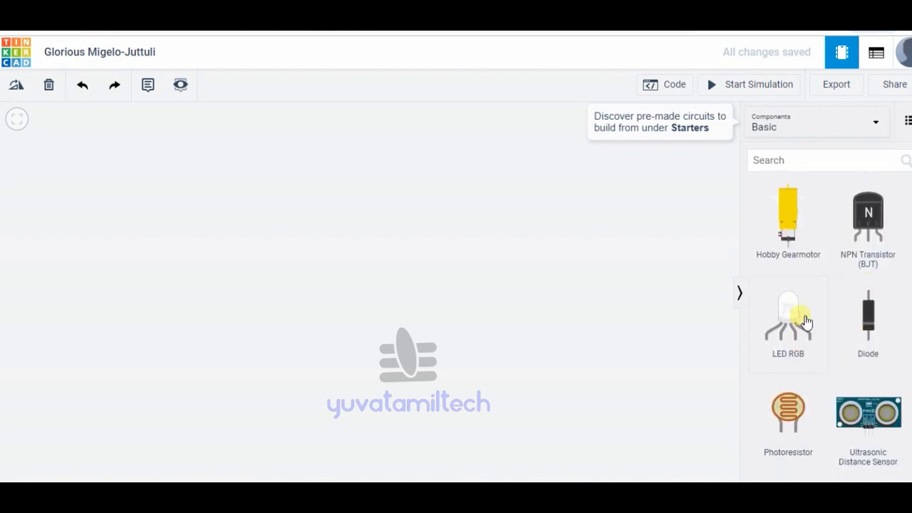
pyautogui.scroll(-2, 858, 327)
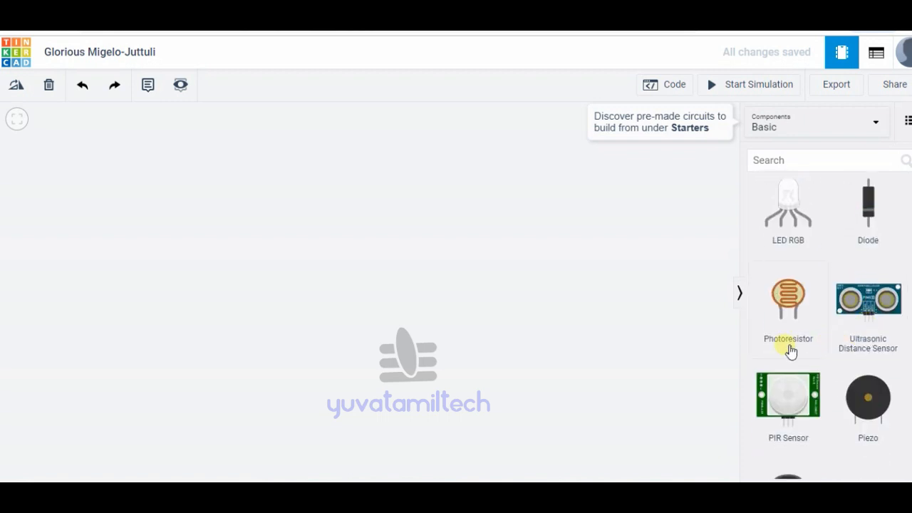
pyautogui.scroll(-1, 813, 376)
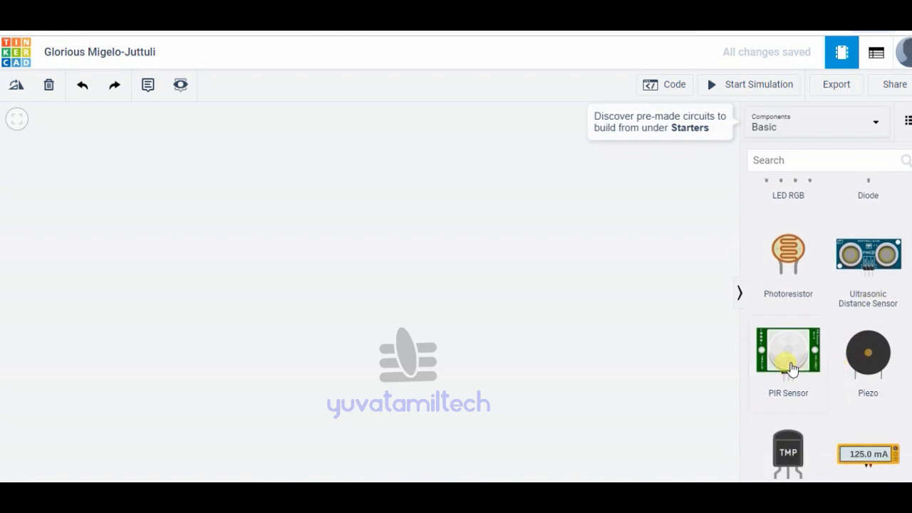
pyautogui.scroll(-1, 891, 367)
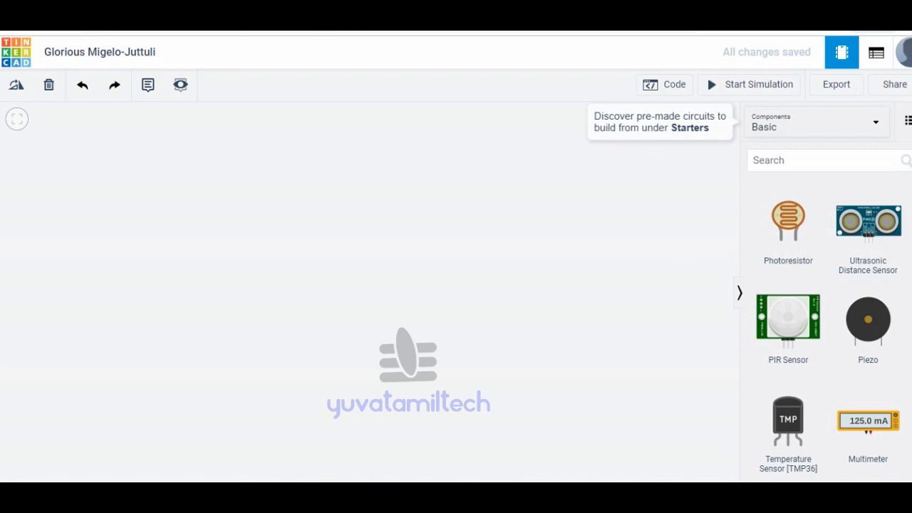
pyautogui.scroll(10, 826, 321)
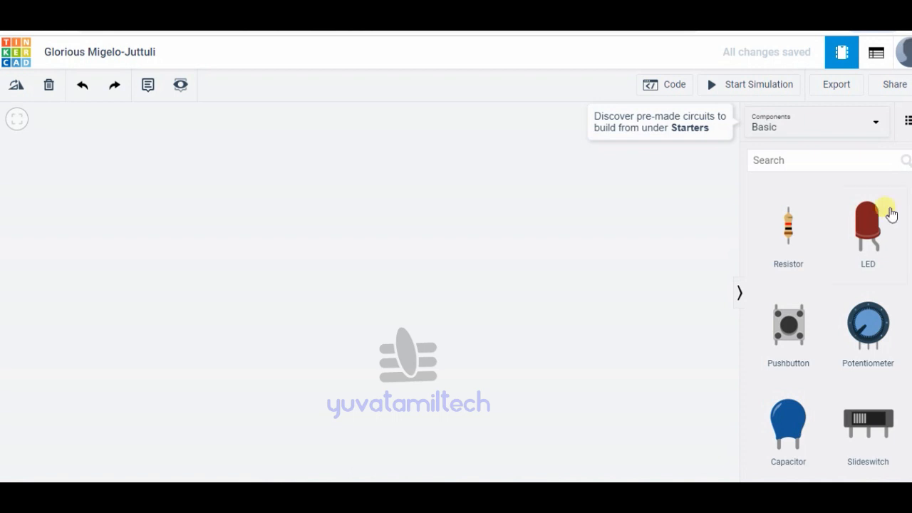
# Place a 1.5V battery from the Basic components on the canvas and move it to the canvas's left side
pyautogui.scroll(-3, 789, 314)
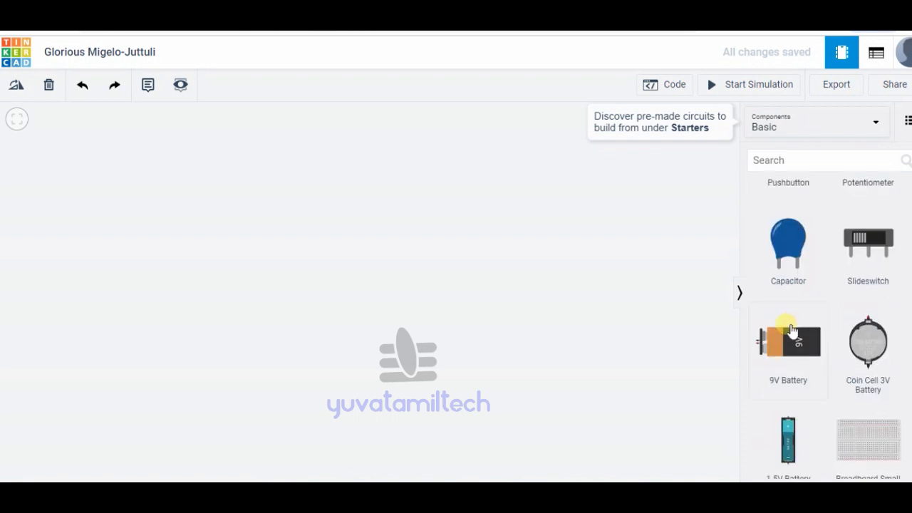
pyautogui.scroll(-2, 790, 335)
pyautogui.scroll(1, 786, 345)
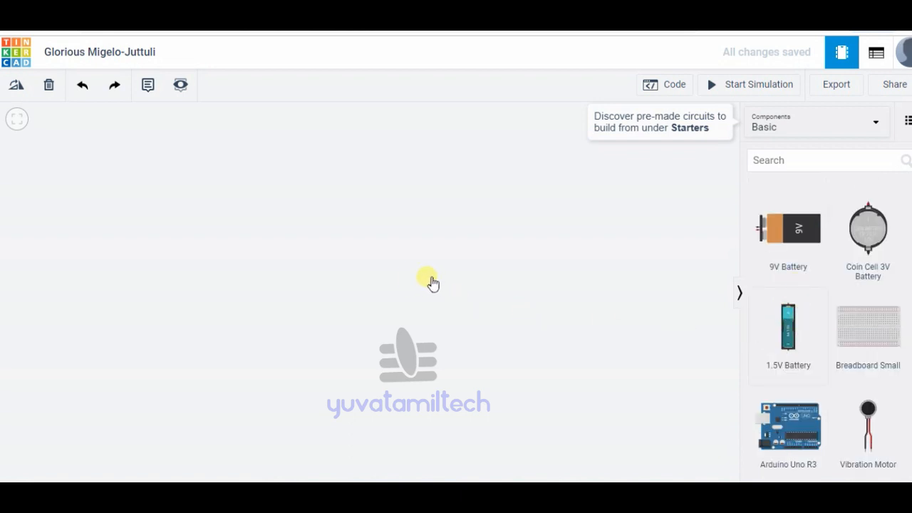
pyautogui.click(366, 245)
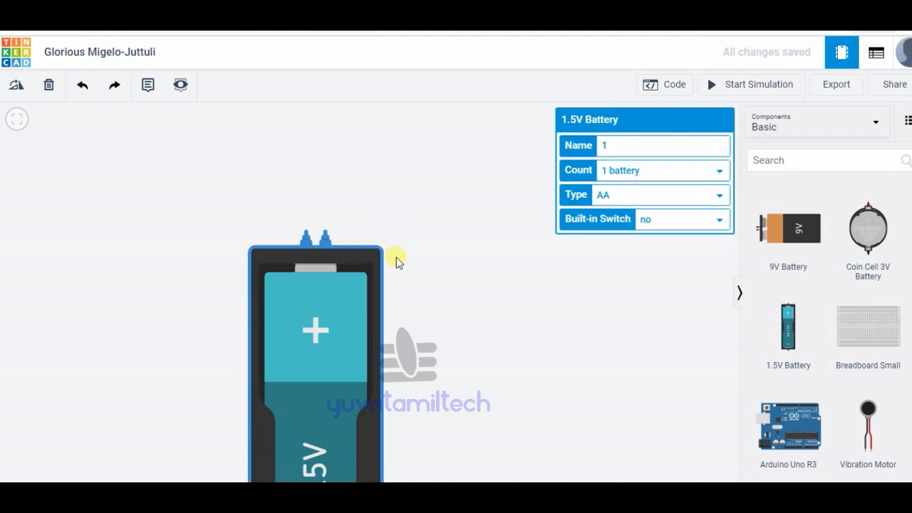
pyautogui.scroll(-5, 396, 262)
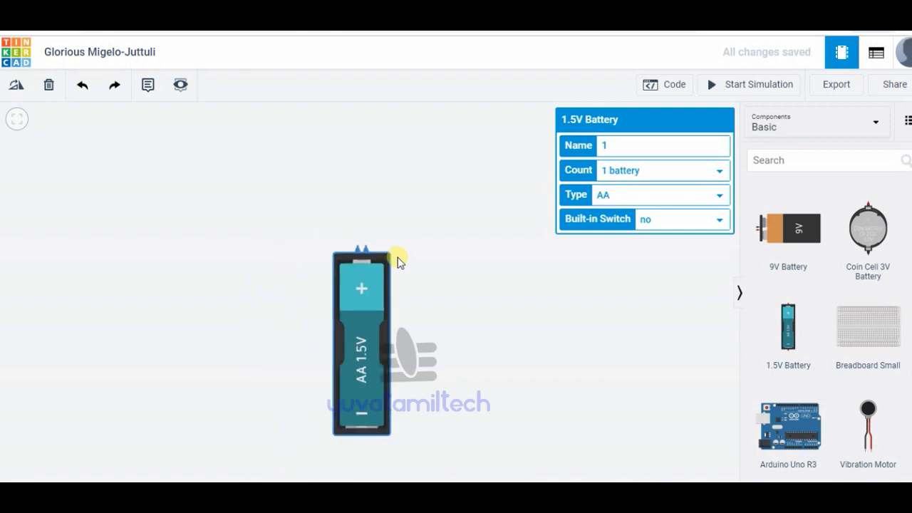
pyautogui.moveTo(361, 307); pyautogui.dragTo(169, 253)
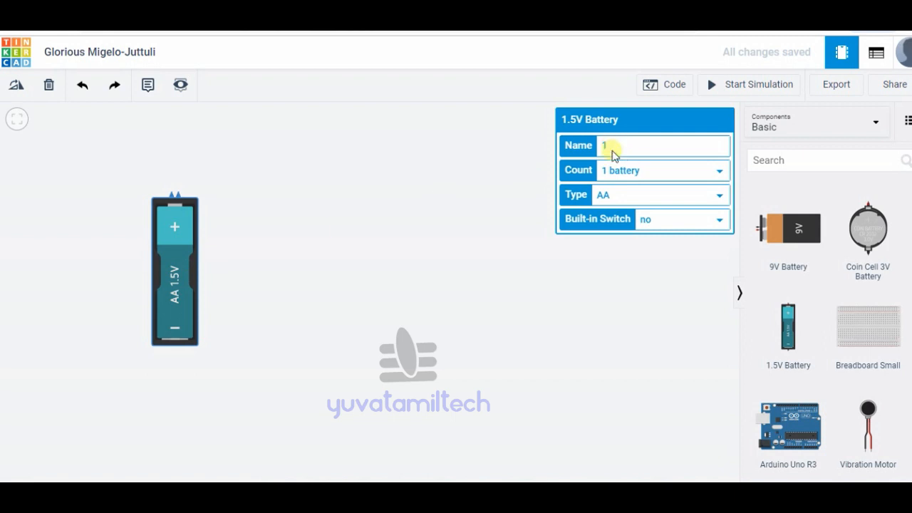
# Try a count of 2 batteries on the 1.5V battery and set the count back to 1 battery
pyautogui.click(615, 172)
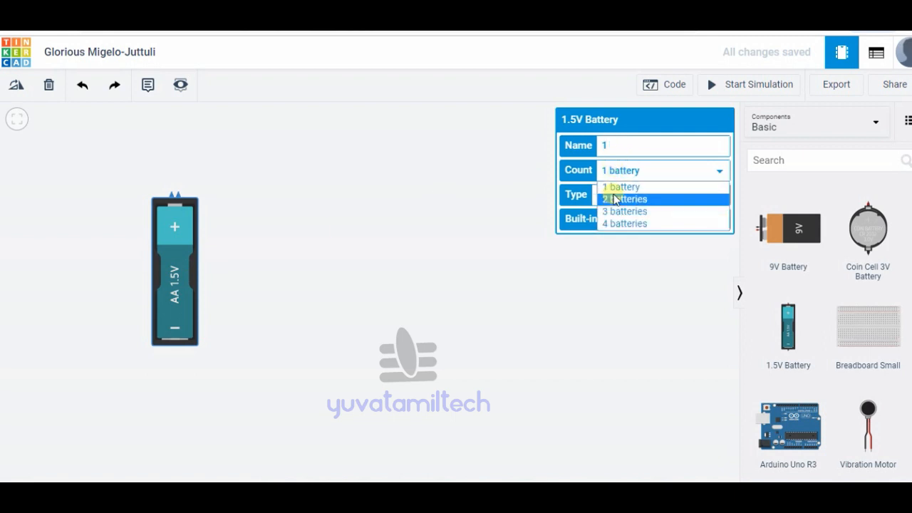
pyautogui.click(611, 186)
pyautogui.click(609, 175)
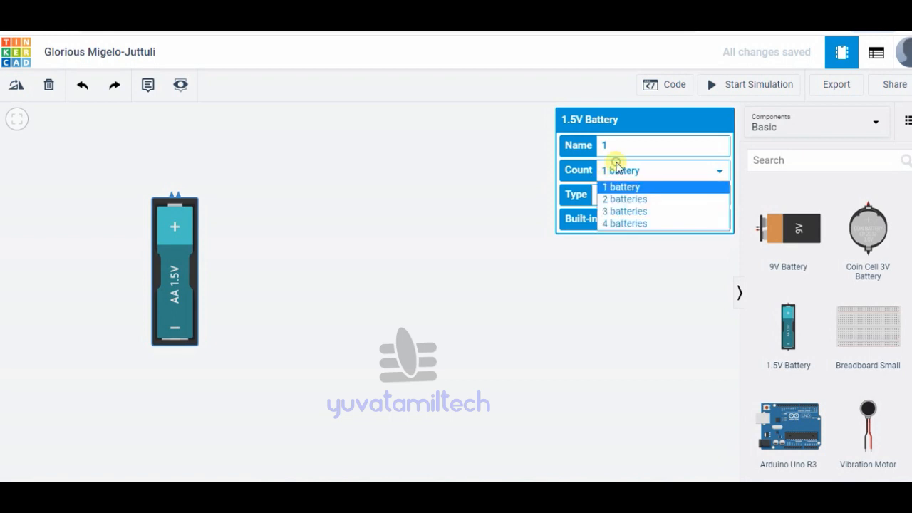
pyautogui.click(611, 199)
pyautogui.click(607, 172)
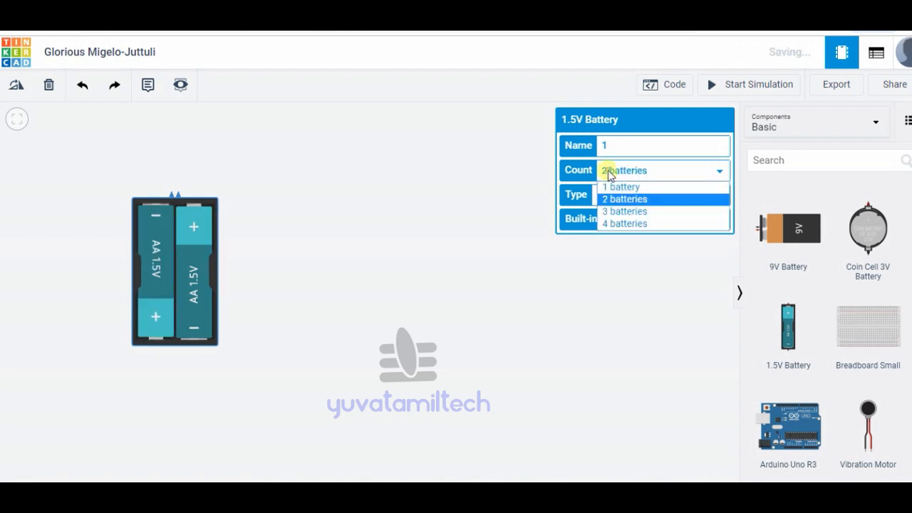
pyautogui.click(608, 185)
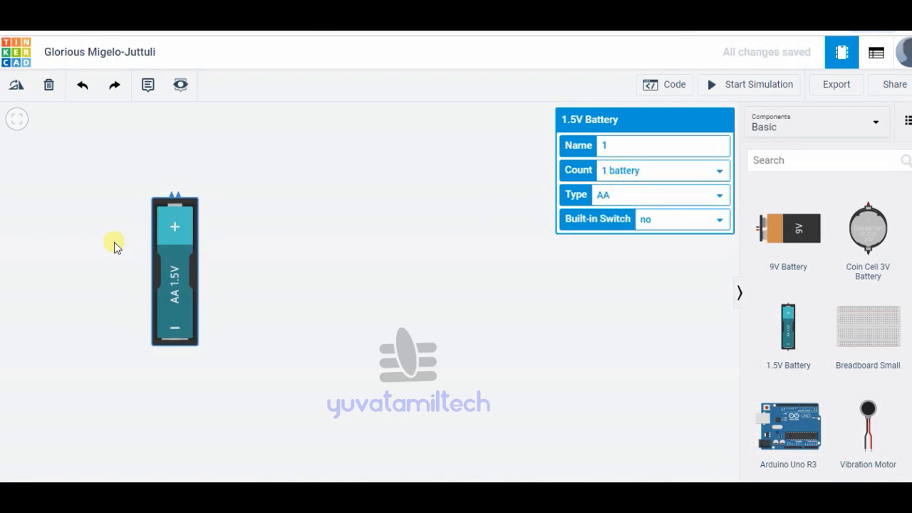
# Try the AAA type on the 1.5V battery and set the type back to AA
pyautogui.click(620, 198)
pyautogui.click(603, 218)
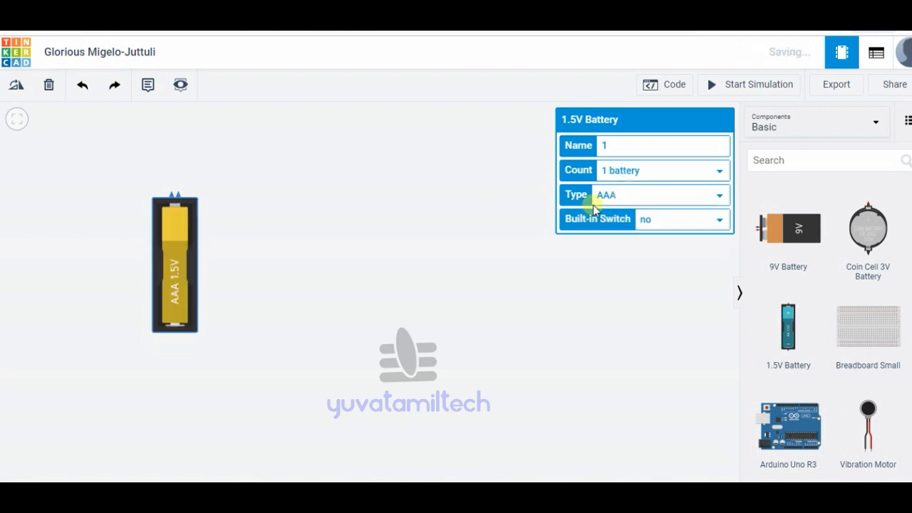
pyautogui.click(603, 196)
pyautogui.click(604, 209)
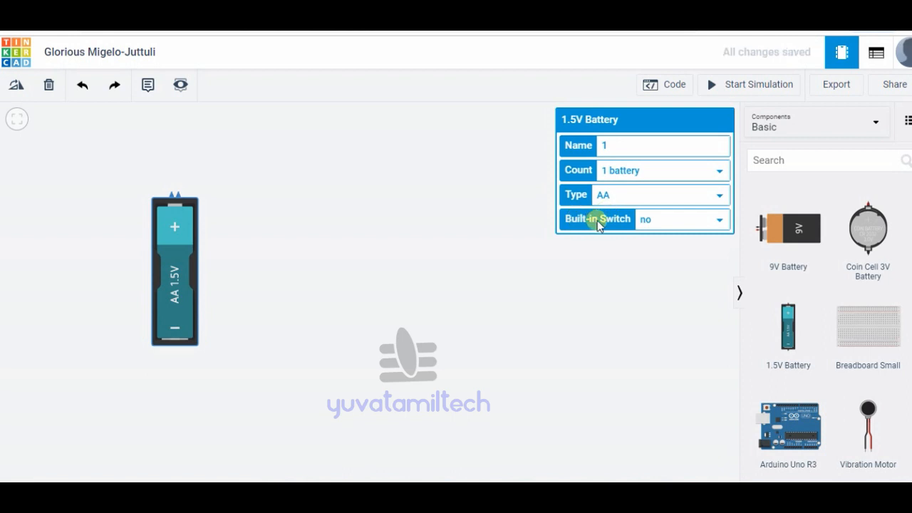
# Set the 1.5V battery's Built-in Switch to yes and deselect the battery
pyautogui.click(672, 224)
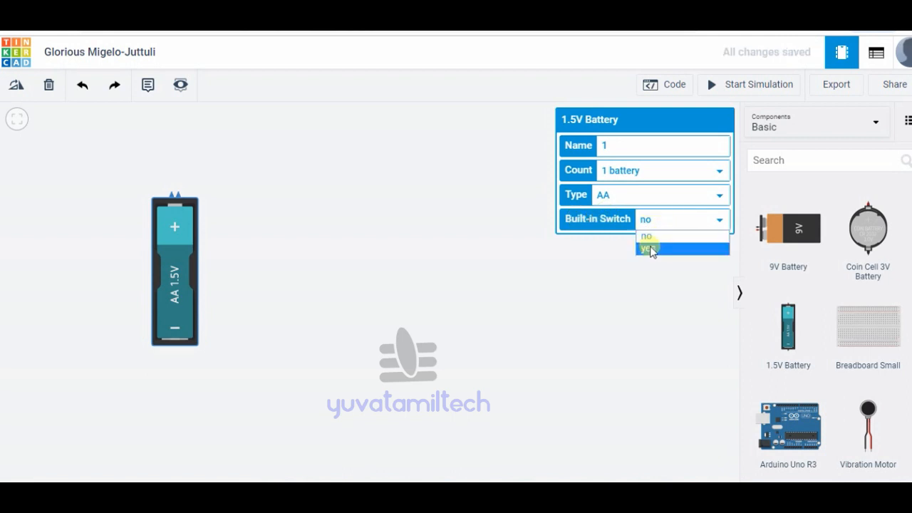
pyautogui.click(650, 247)
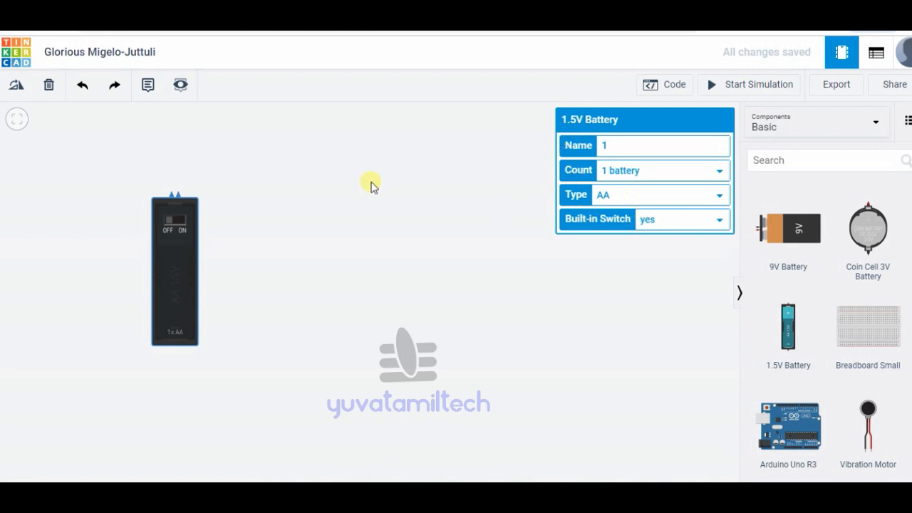
pyautogui.click(304, 272)
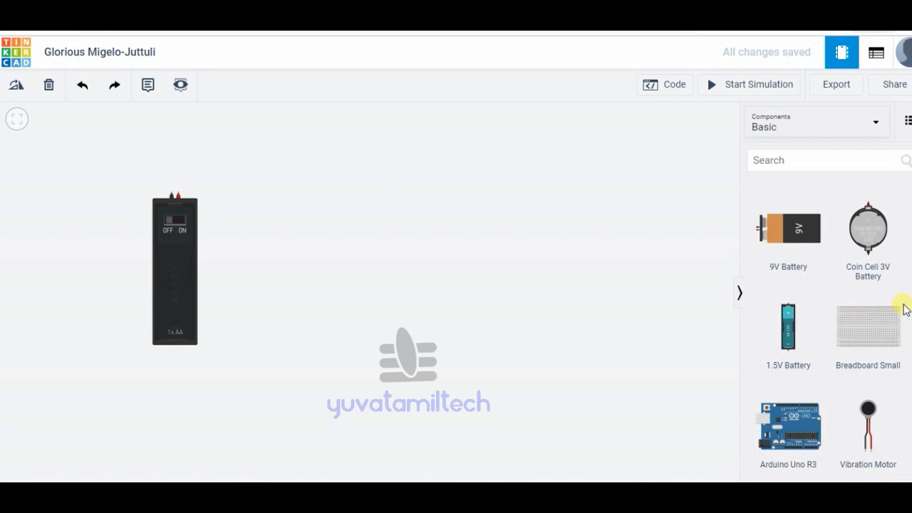
# Place an LED from the Basic components on the canvas, well to the right of the battery
pyautogui.scroll(4, 826, 320)
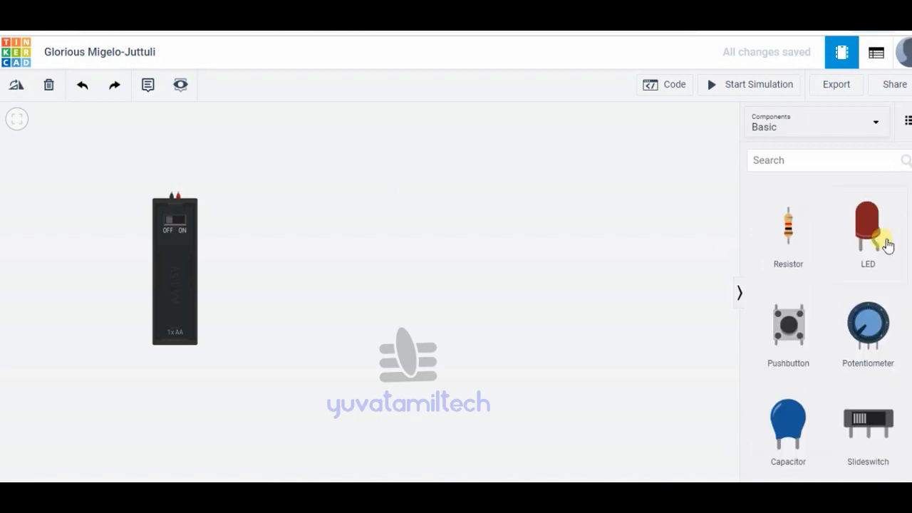
pyautogui.moveTo(882, 242); pyautogui.dragTo(525, 230)
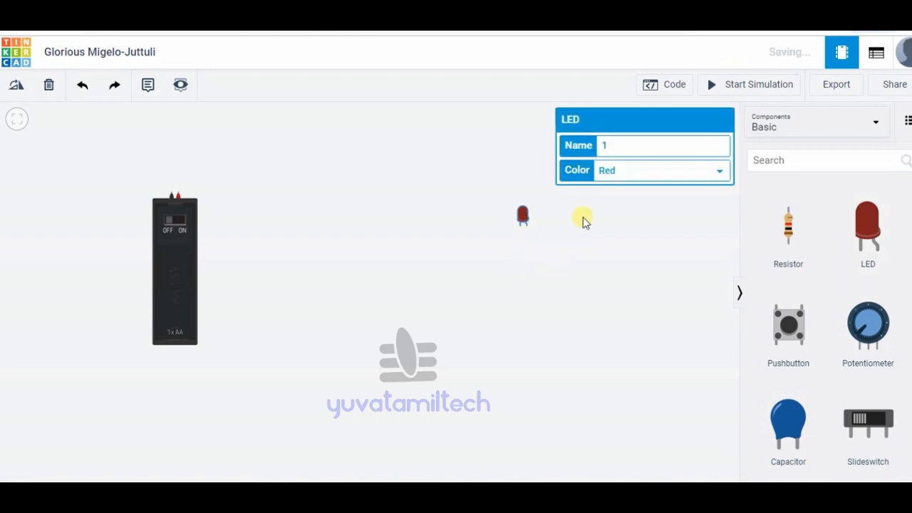
# Try the colors blue and white on the LED, set it back to red and deselect it
pyautogui.click(620, 171)
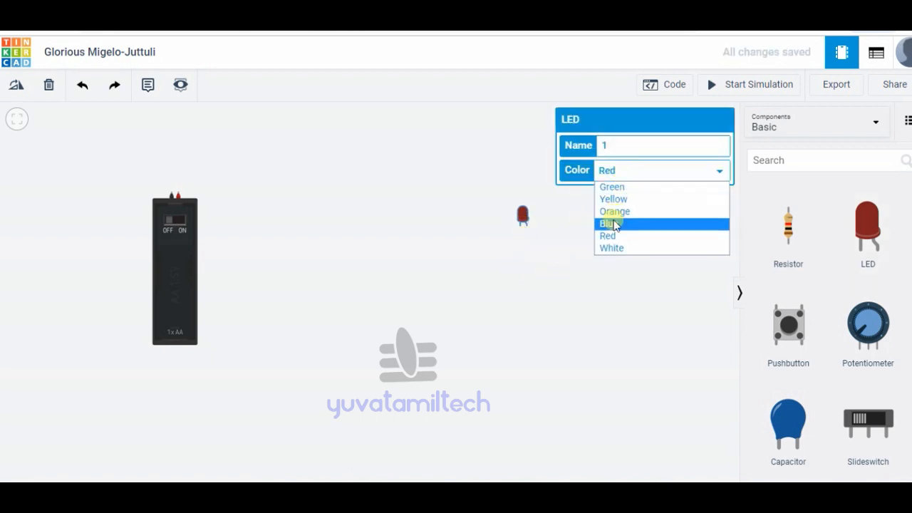
pyautogui.click(611, 223)
pyautogui.click(607, 171)
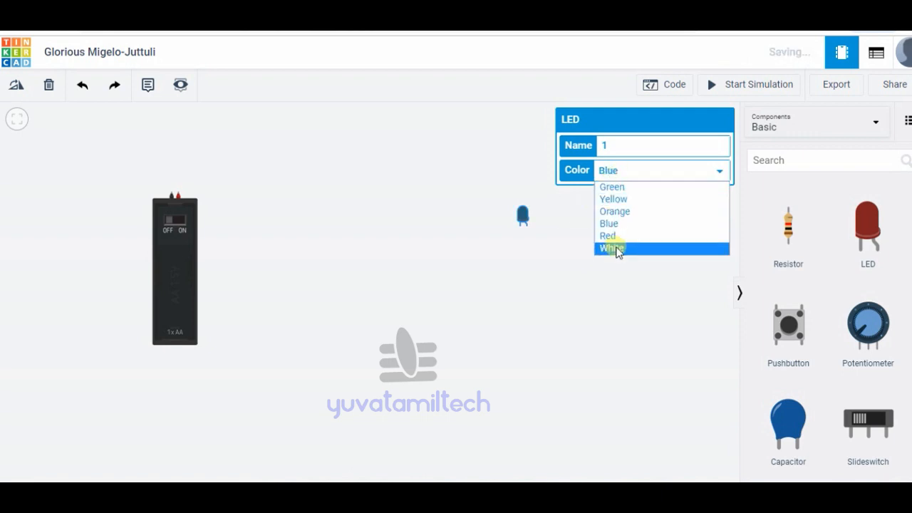
pyautogui.click(615, 248)
pyautogui.click(622, 171)
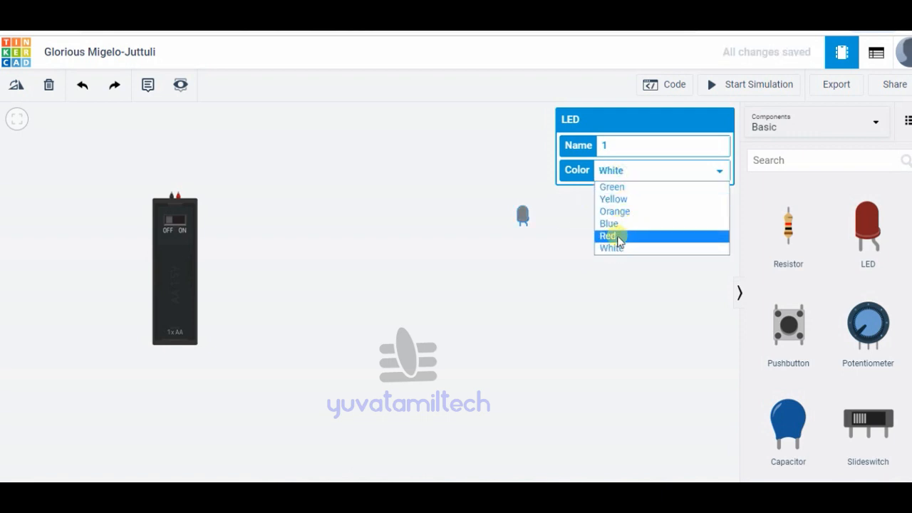
pyautogui.click(608, 236)
pyautogui.click(549, 273)
# Place a resistor between the battery and the LED and set its resistance to 220 Ω
pyautogui.moveTo(786, 234); pyautogui.dragTo(395, 218)
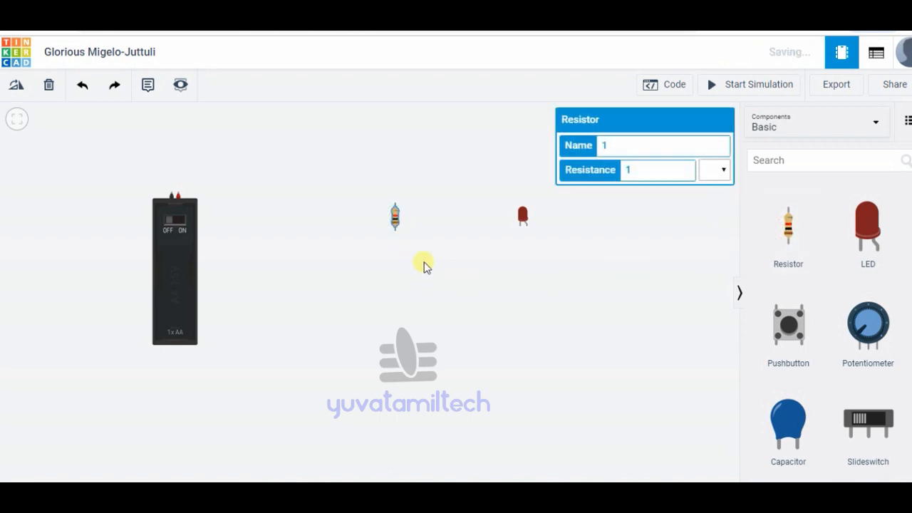
pyautogui.click(654, 171)
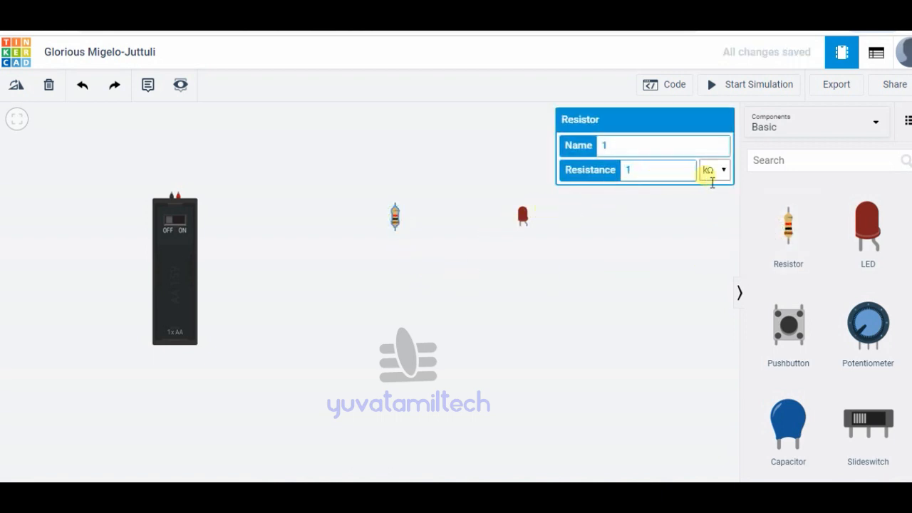
pyautogui.doubleClick(624, 174)
pyautogui.write('220')
pyautogui.click(724, 171)
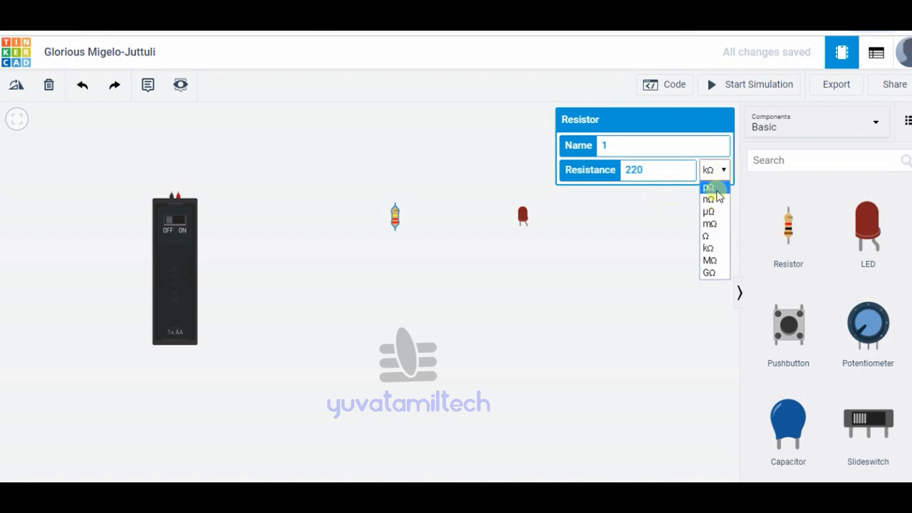
pyautogui.click(716, 241)
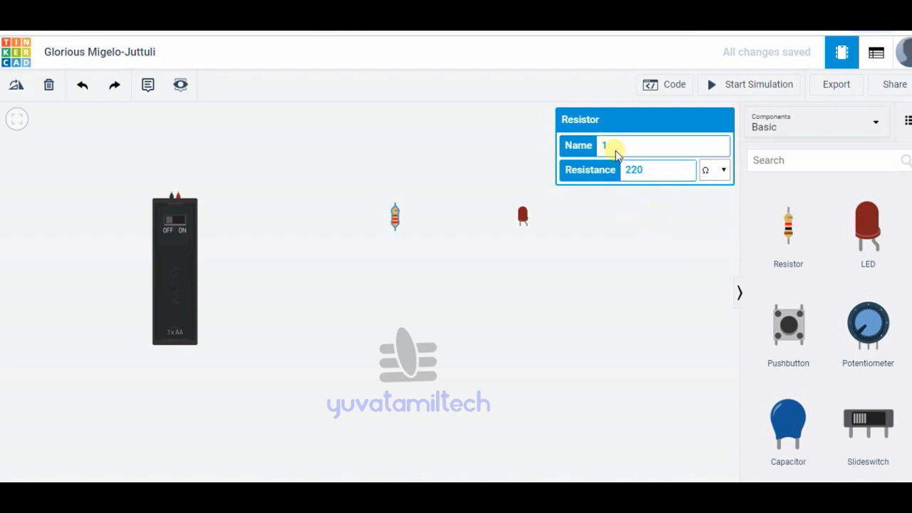
pyautogui.click(563, 243)
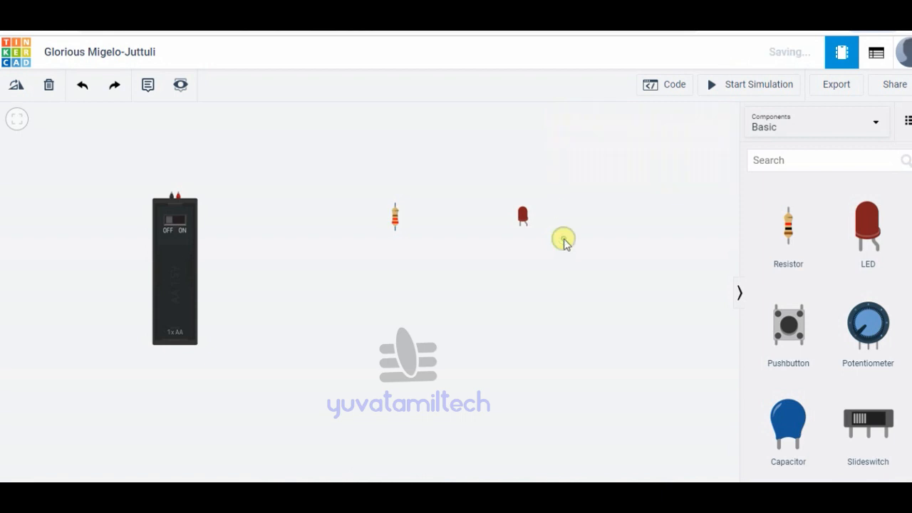
# Rotate the resistor until it lies horizontally between the battery and the LED, and deselect it
pyautogui.click(397, 217)
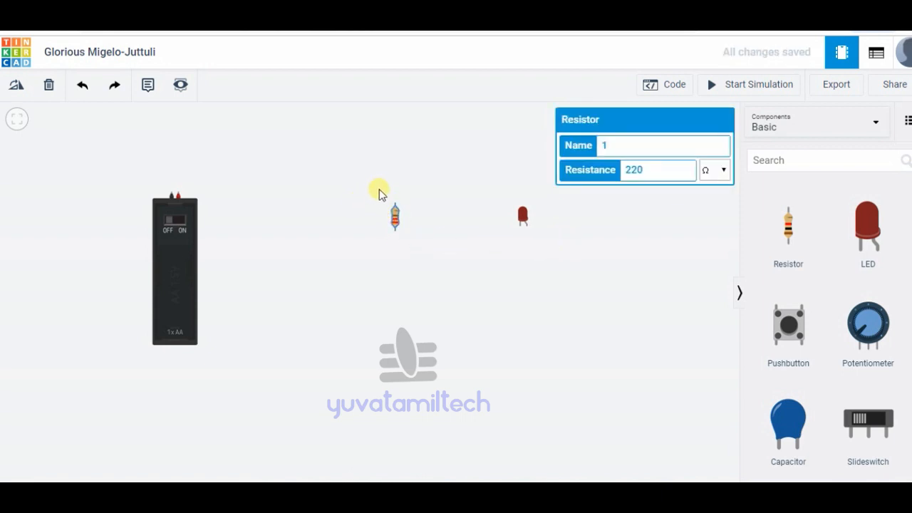
pyautogui.click(14, 85)
pyautogui.click(14, 86)
pyautogui.click(14, 86)
pyautogui.click(456, 278)
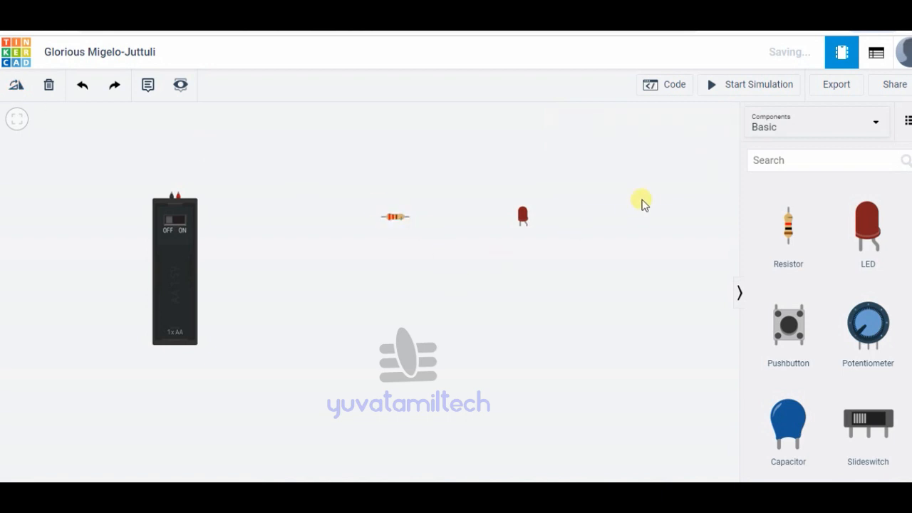
# Wire the resistor's right terminal to the LED's anode, routing the wire with square corners below both components
pyautogui.click(409, 217)
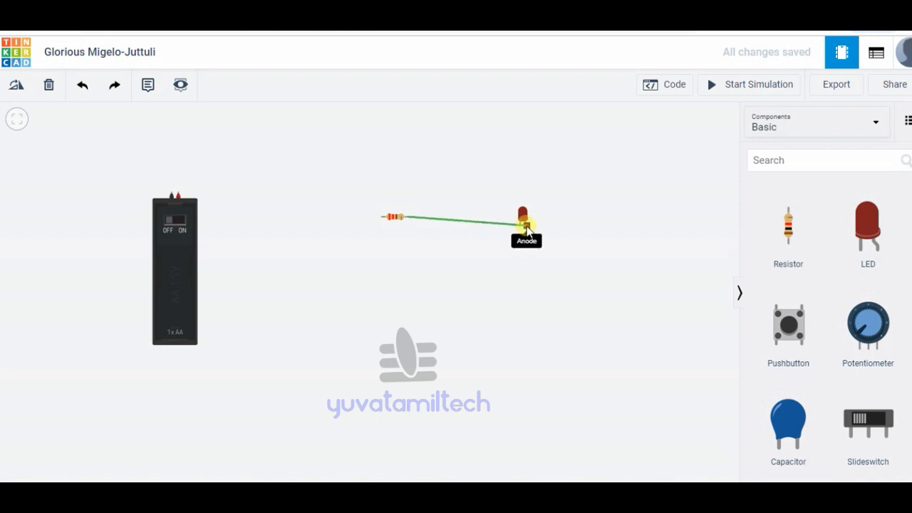
pyautogui.click(423, 289)
pyautogui.click(537, 288)
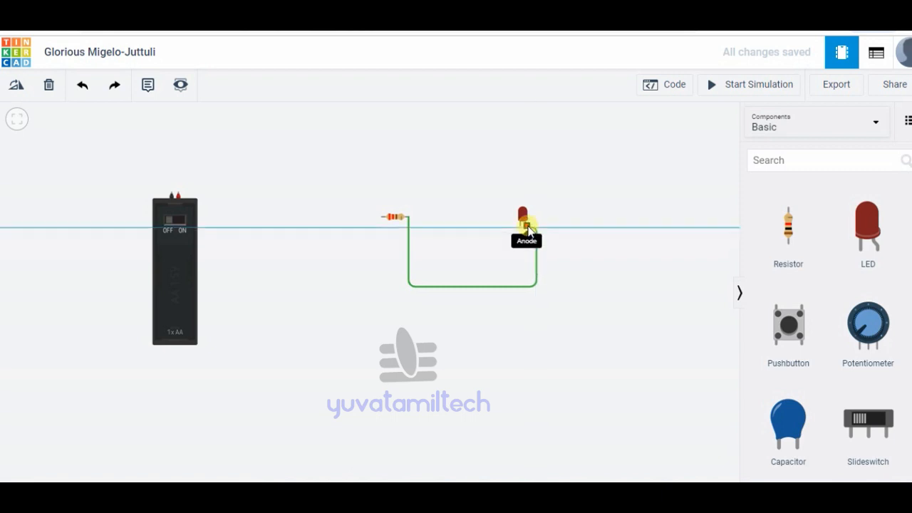
pyautogui.click(528, 227)
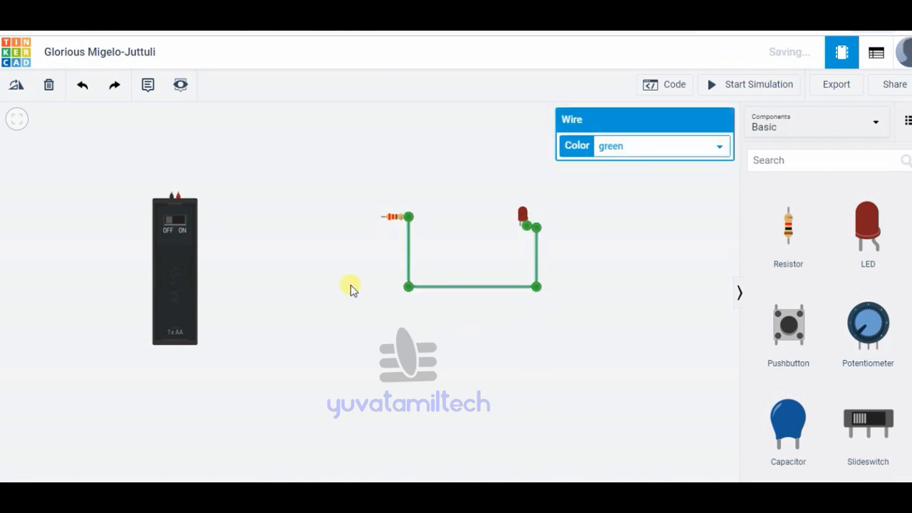
# Wire the resistor's left terminal to the battery's positive terminal, routing the wire above the resistor
pyautogui.click(383, 217)
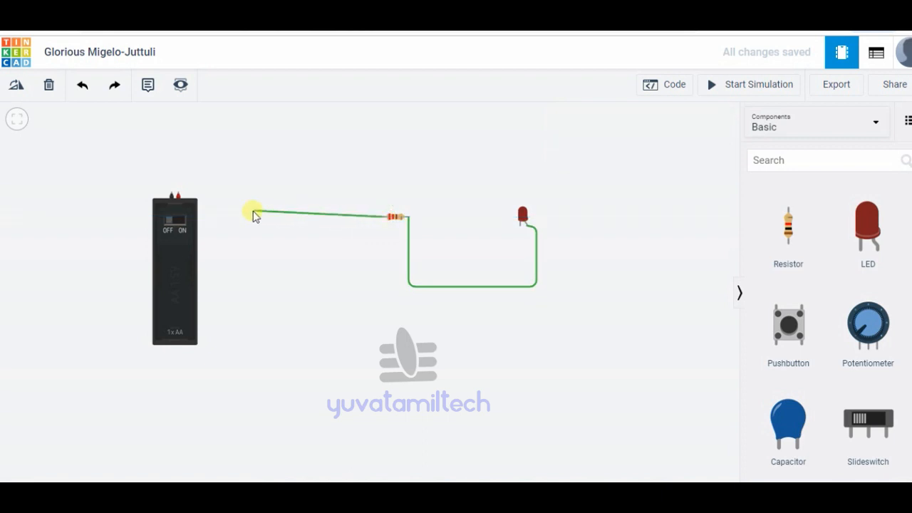
pyautogui.click(383, 187)
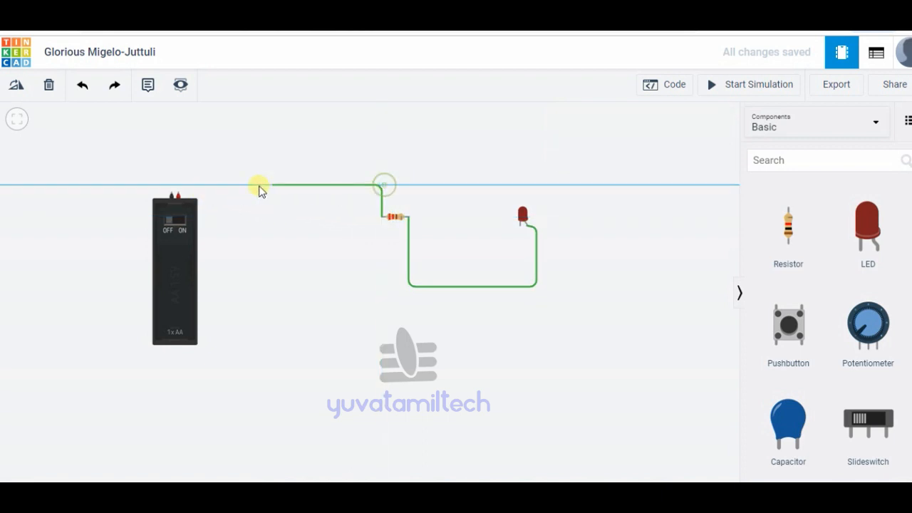
pyautogui.click(178, 190)
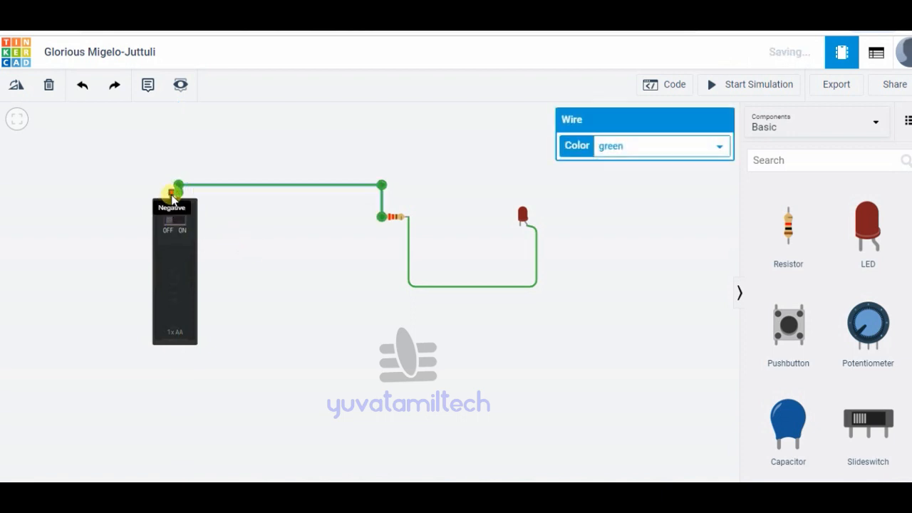
# Wire the battery's negative terminal to the LED's cathode with a cornered wire above and right of the resistor, and deselect it
pyautogui.click(171, 191)
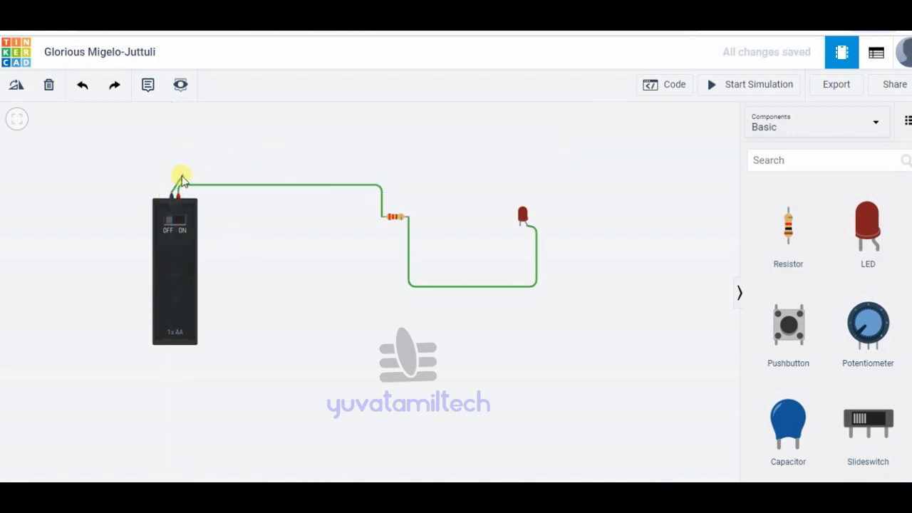
pyautogui.click(171, 175)
pyautogui.click(442, 174)
pyautogui.click(441, 261)
pyautogui.click(519, 260)
pyautogui.click(517, 229)
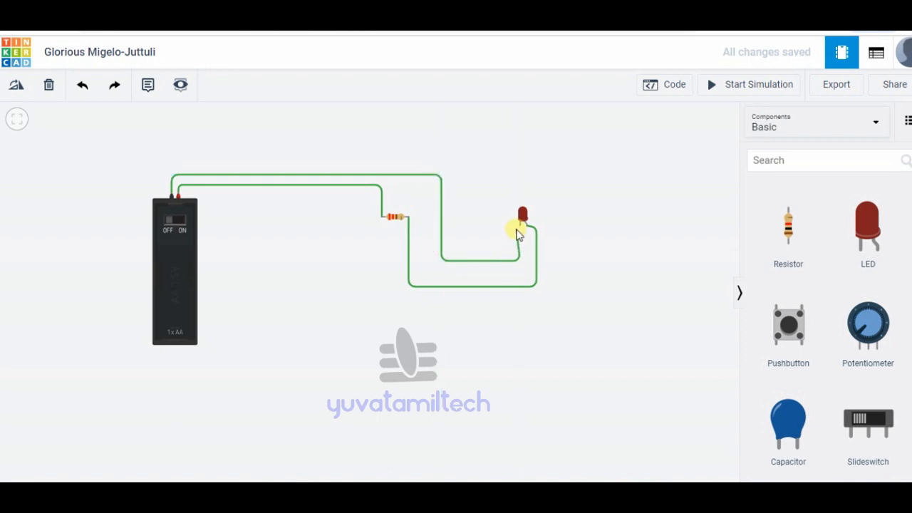
pyautogui.click(519, 229)
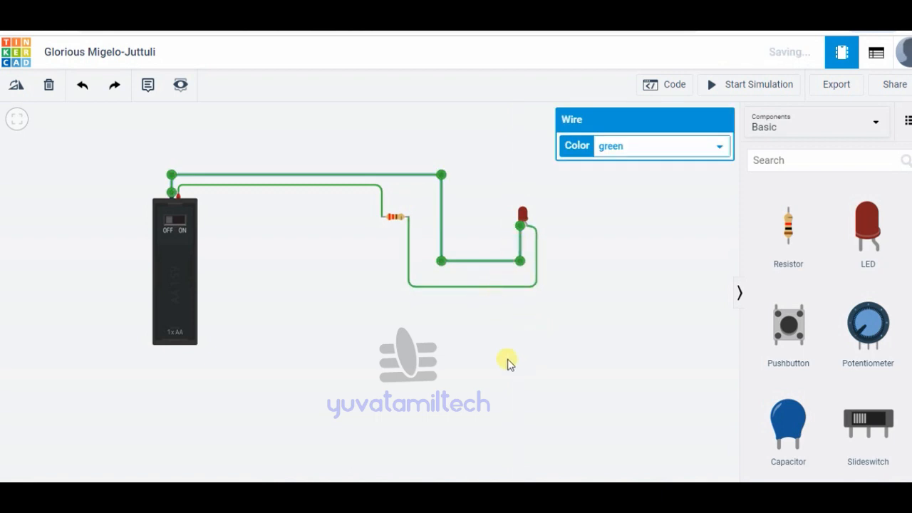
pyautogui.click(482, 350)
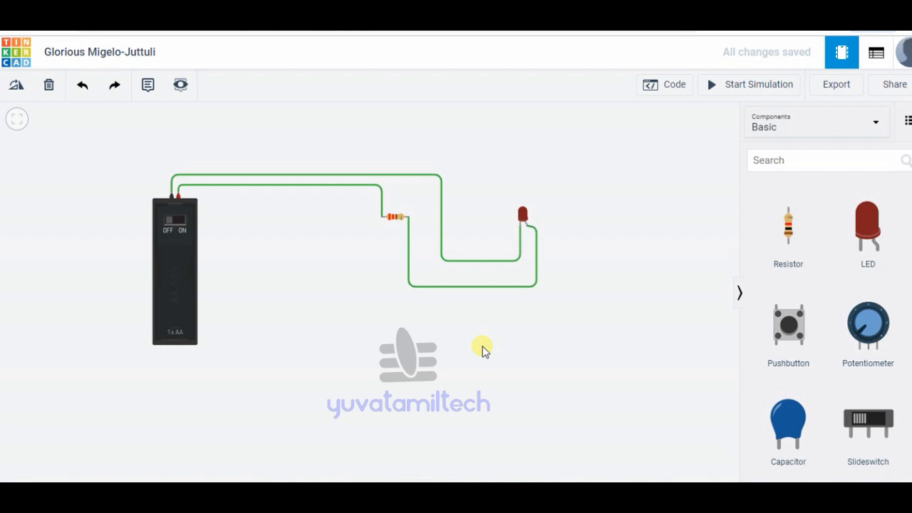
# Run the simulation, switch the battery on to check the LED, and stop the simulation
pyautogui.click(717, 89)
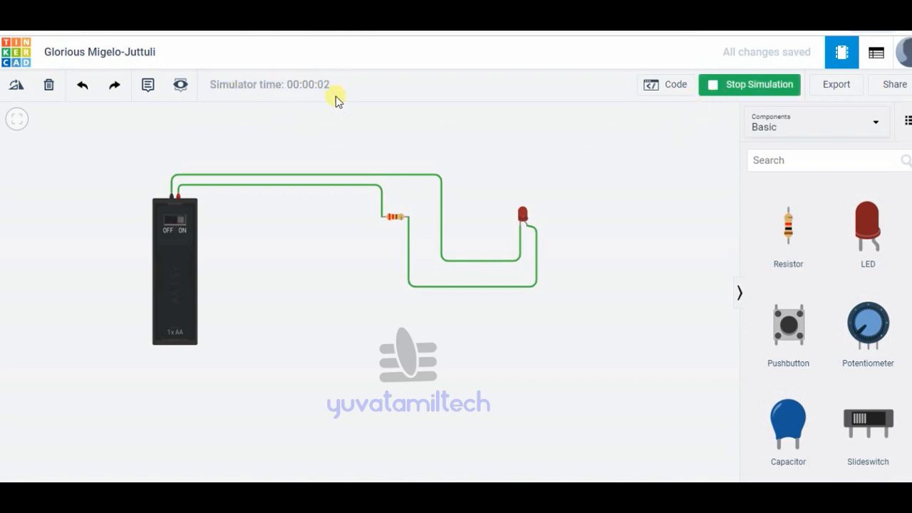
pyautogui.click(176, 219)
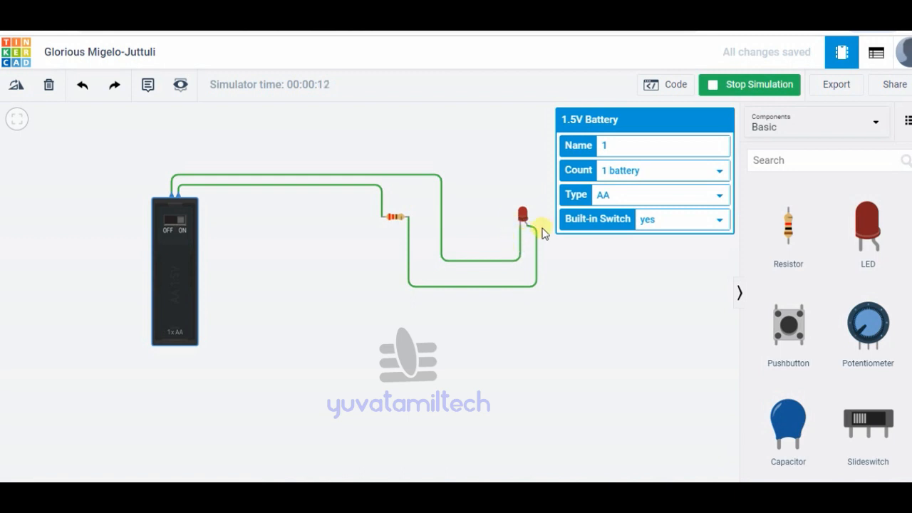
pyautogui.click(654, 271)
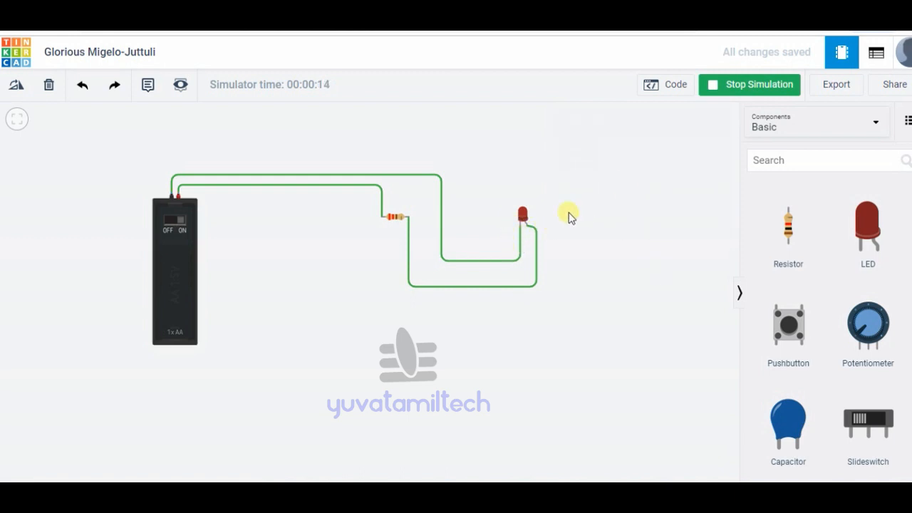
pyautogui.click(723, 84)
# Try a resistance of 100 Ω on the resistor and set it to 1 Ω instead
pyautogui.click(396, 216)
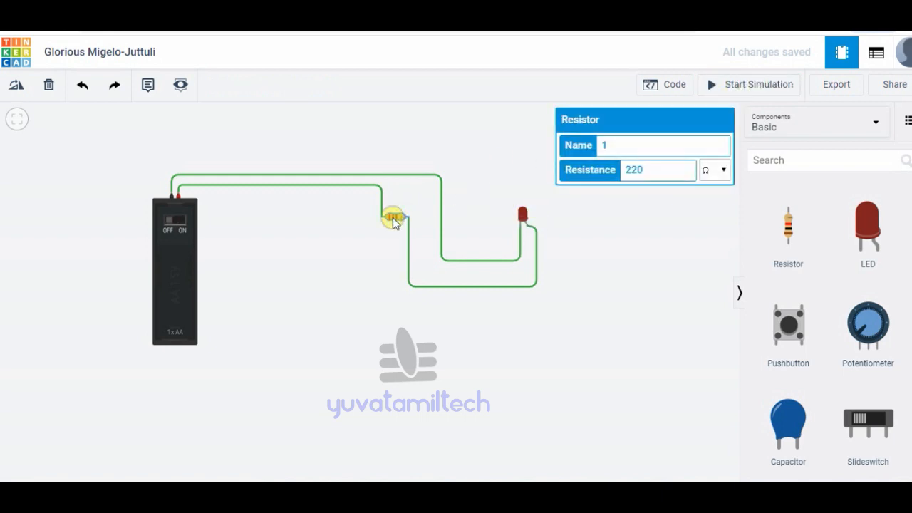
pyautogui.moveTo(697, 175); pyautogui.dragTo(605, 171)
pyautogui.write('100')
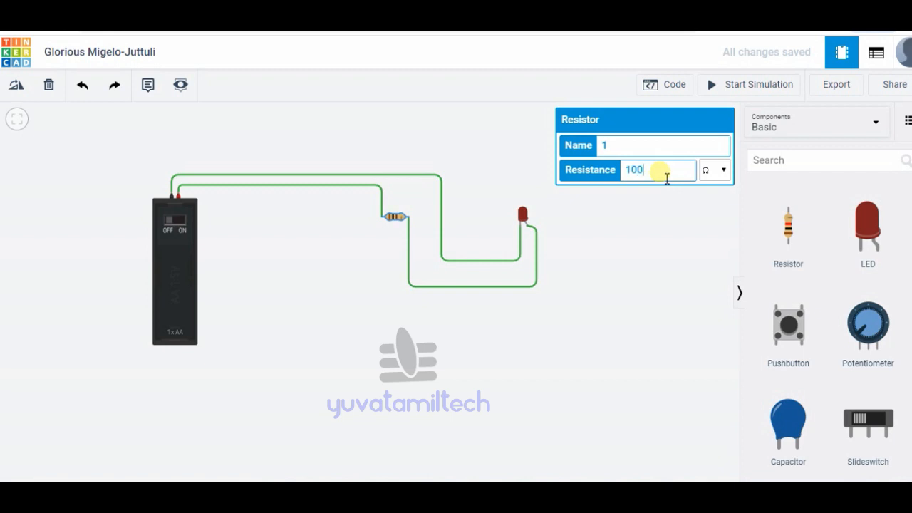
pyautogui.moveTo(666, 178); pyautogui.dragTo(603, 171)
pyautogui.write('1')
pyautogui.click(653, 213)
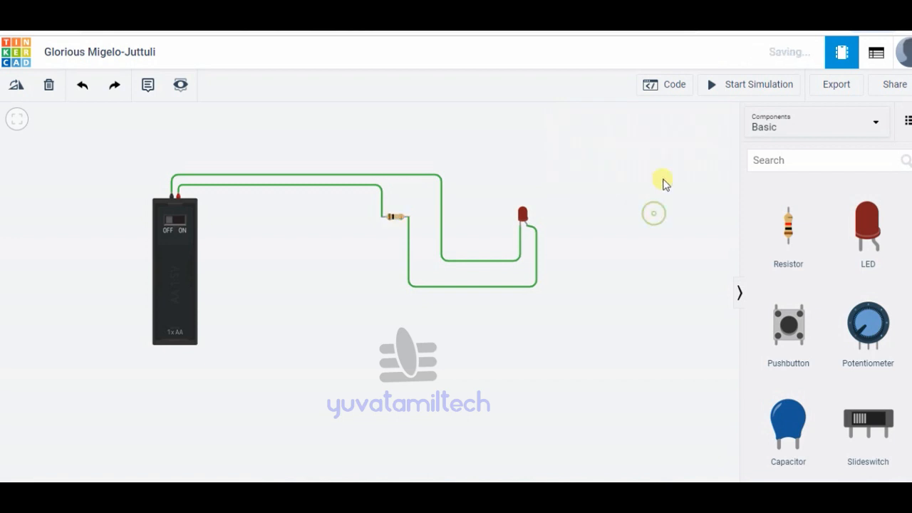
# Run the simulation twice with the battery switched on to check the LED with the 1 Ω resistor, stopping it each time
pyautogui.click(722, 93)
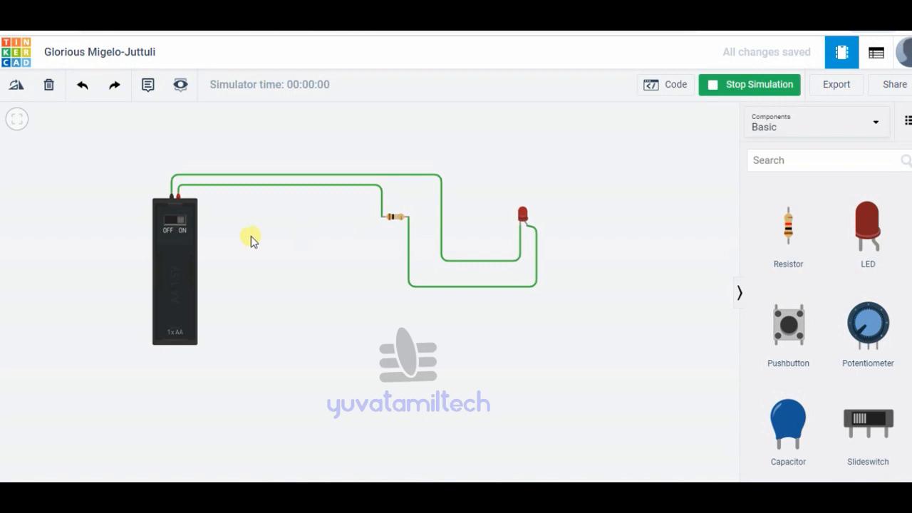
pyautogui.click(720, 91)
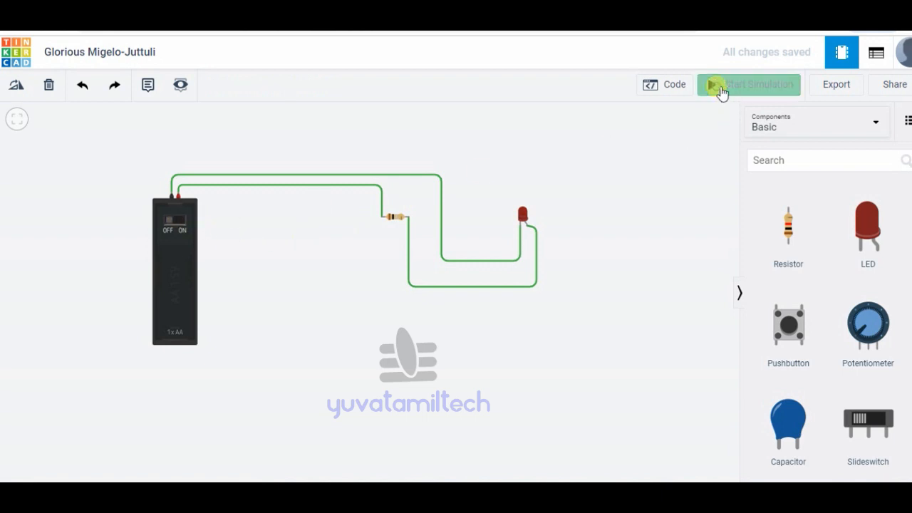
pyautogui.click(721, 85)
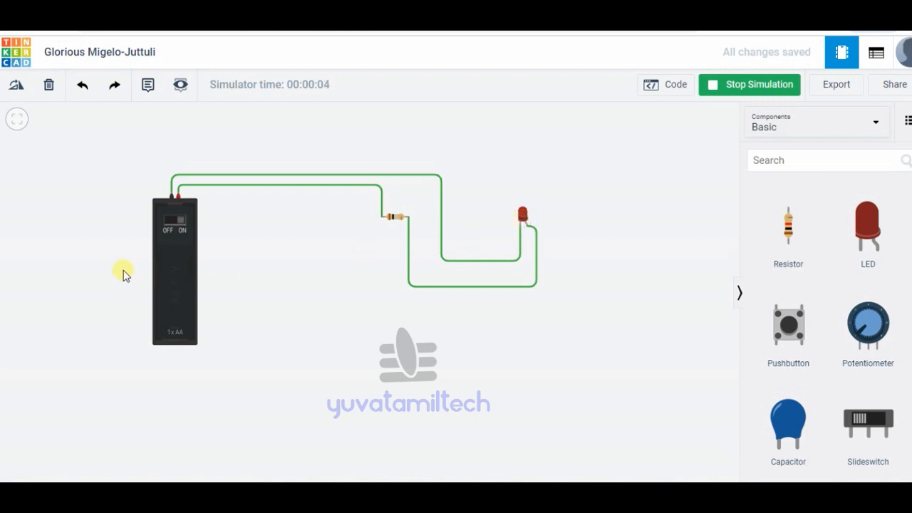
pyautogui.click(716, 87)
# Set the 1.5V battery's count to 4 batteries and deselect it
pyautogui.click(169, 260)
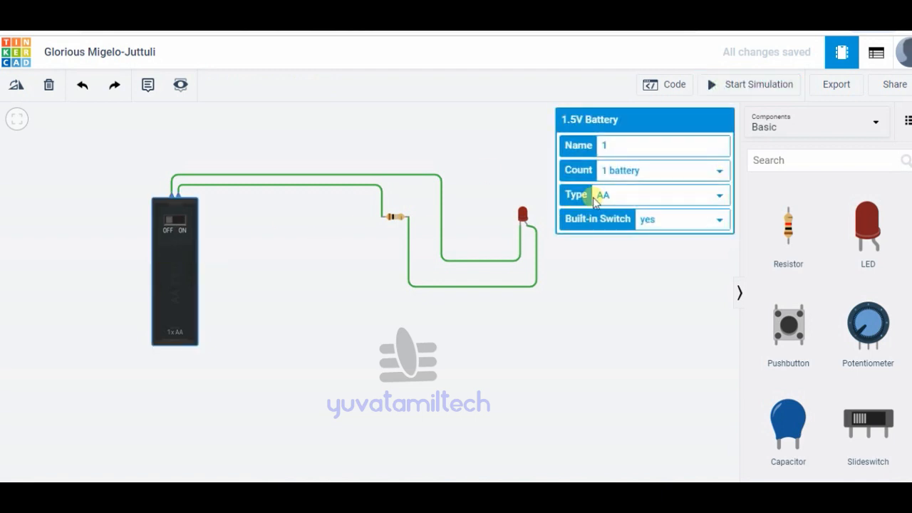
pyautogui.click(625, 174)
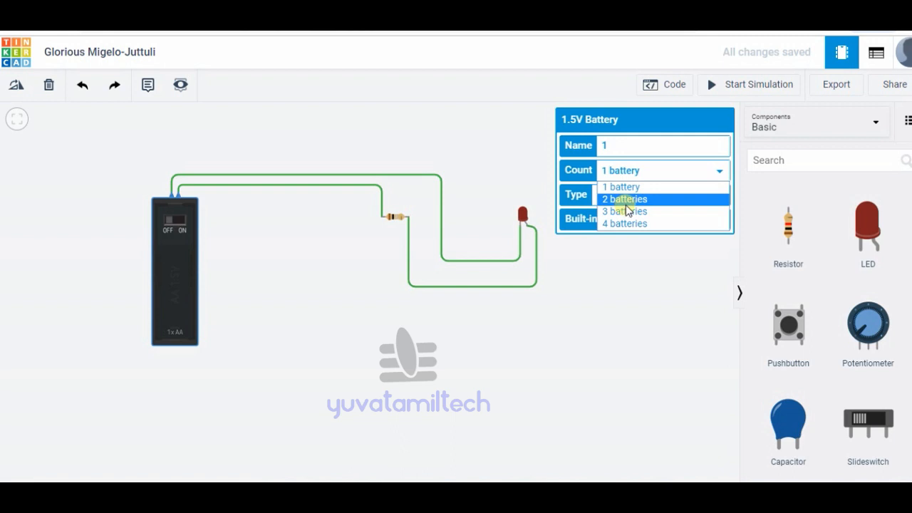
pyautogui.click(626, 223)
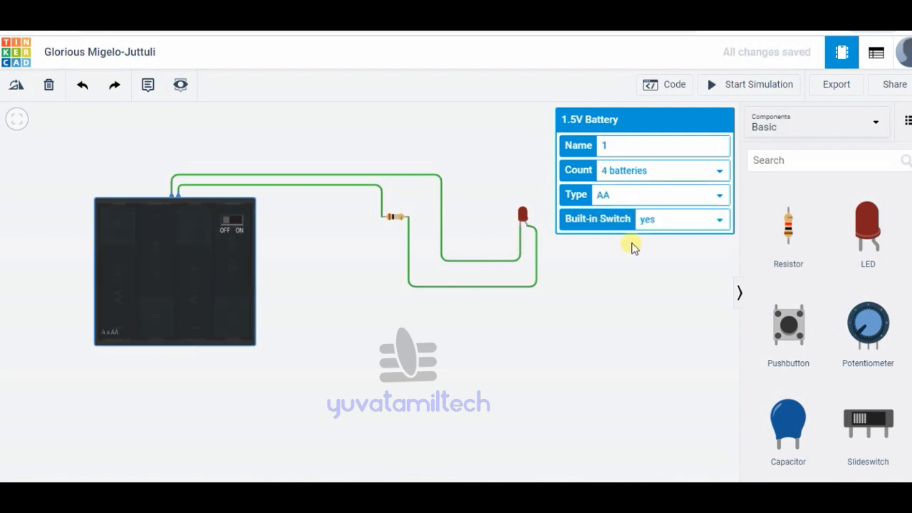
pyautogui.click(492, 144)
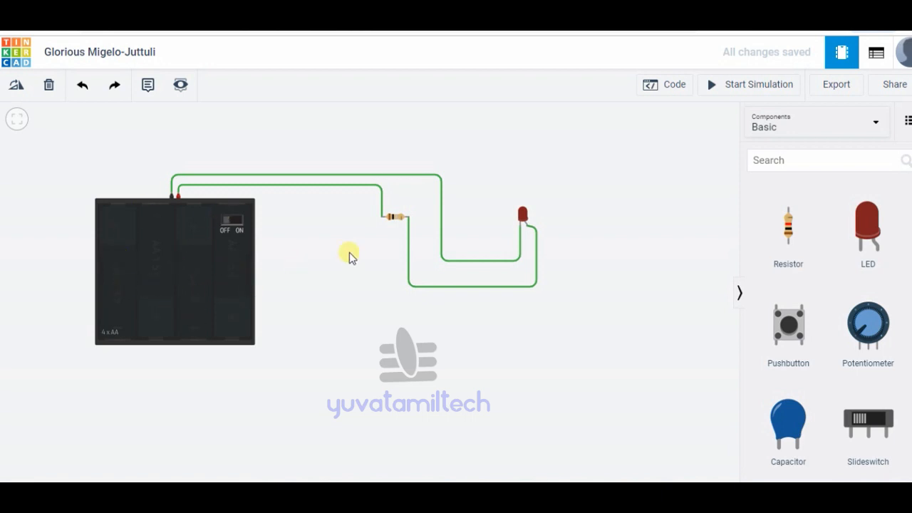
# Try a resistance of 330 Ω on the resistor and run the simulation to check the LED, then stop it
pyautogui.click(393, 216)
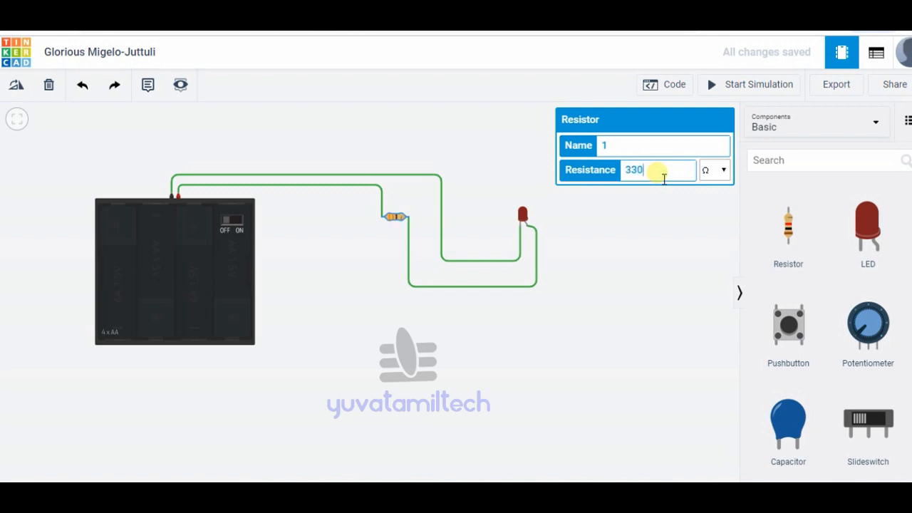
pyautogui.click(626, 233)
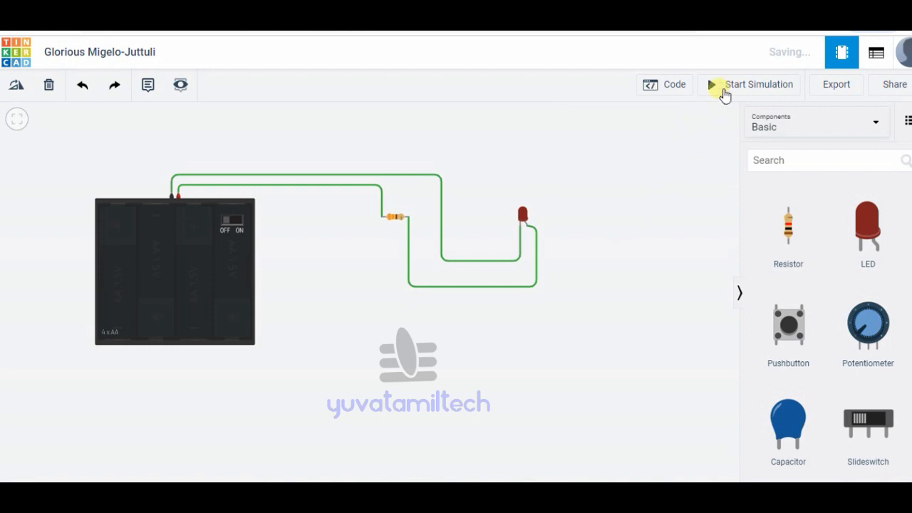
pyautogui.click(742, 88)
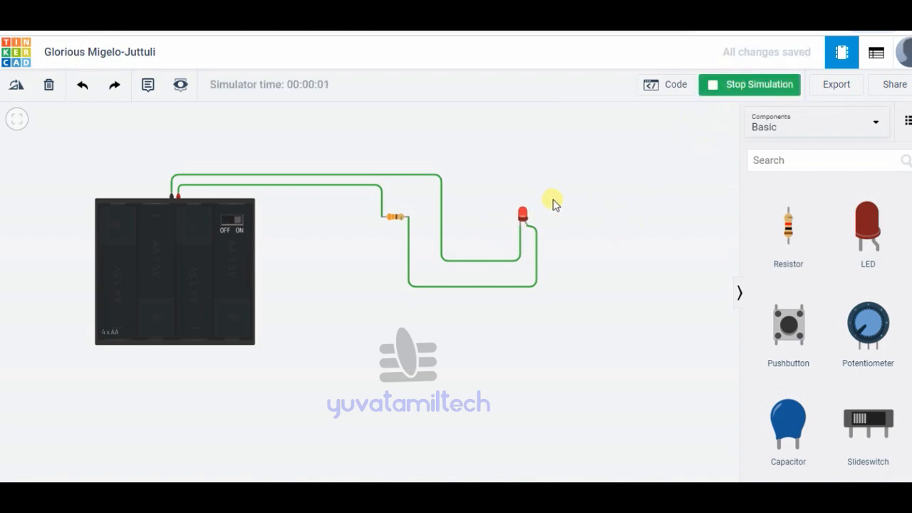
pyautogui.click(717, 88)
# Set the resistor's resistance to 220 Ω and deselect it
pyautogui.click(393, 217)
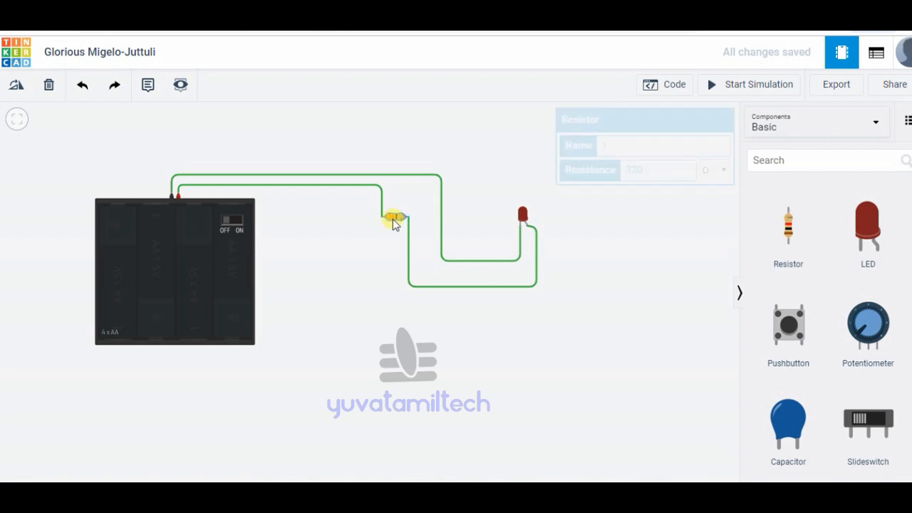
pyautogui.moveTo(651, 171); pyautogui.dragTo(617, 180)
pyautogui.write('220')
pyautogui.click(677, 285)
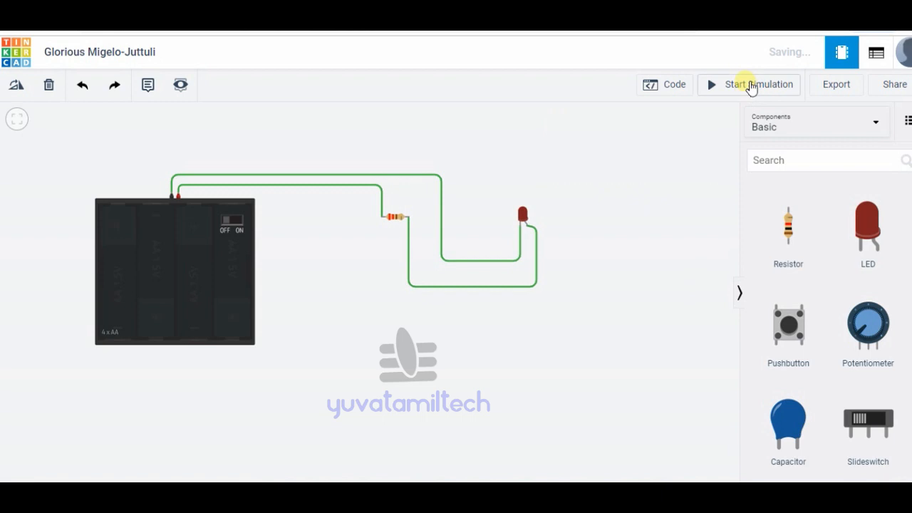
# Run the simulation and toggle the battery pack's switch off and on twice to check the LED with the 220 Ω resistor
pyautogui.click(749, 85)
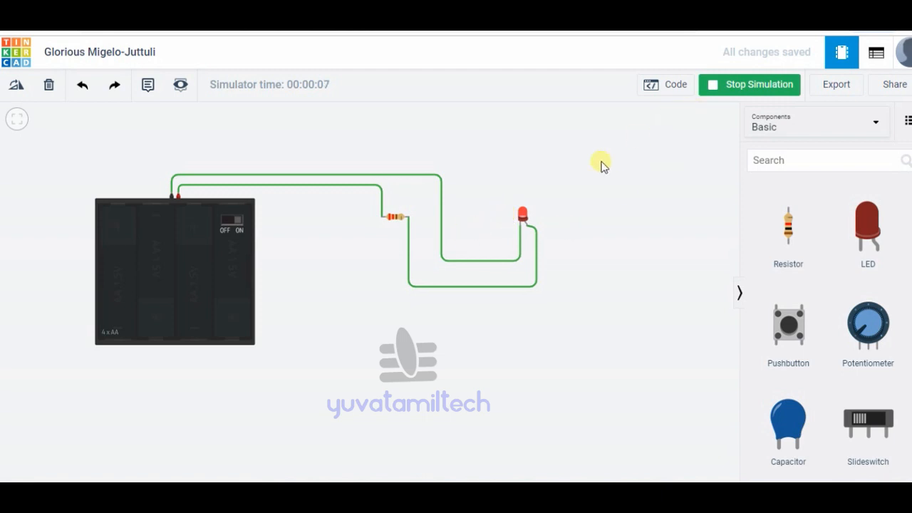
pyautogui.click(229, 228)
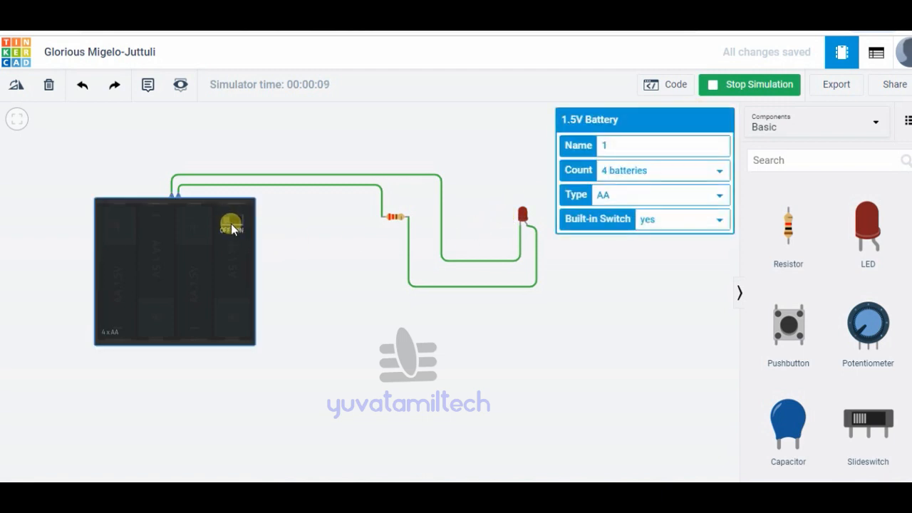
pyautogui.click(231, 225)
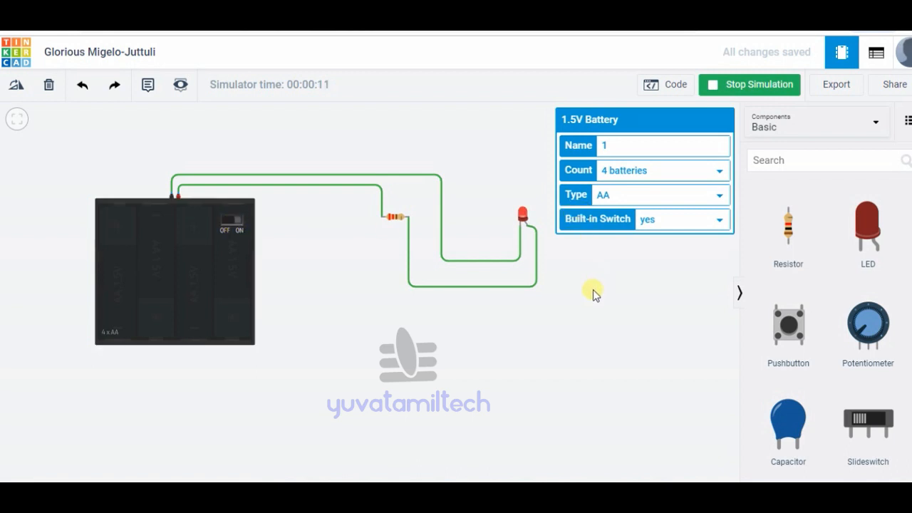
pyautogui.click(593, 289)
pyautogui.click(224, 218)
pyautogui.click(243, 225)
# Set the 1.5V battery's count to 3 batteries and stop the simulation
pyautogui.click(672, 171)
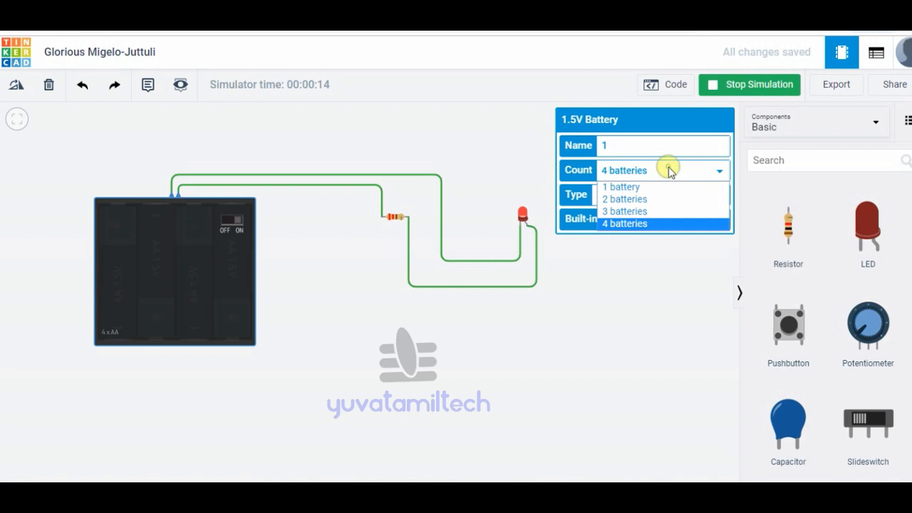
pyautogui.click(625, 211)
pyautogui.click(738, 83)
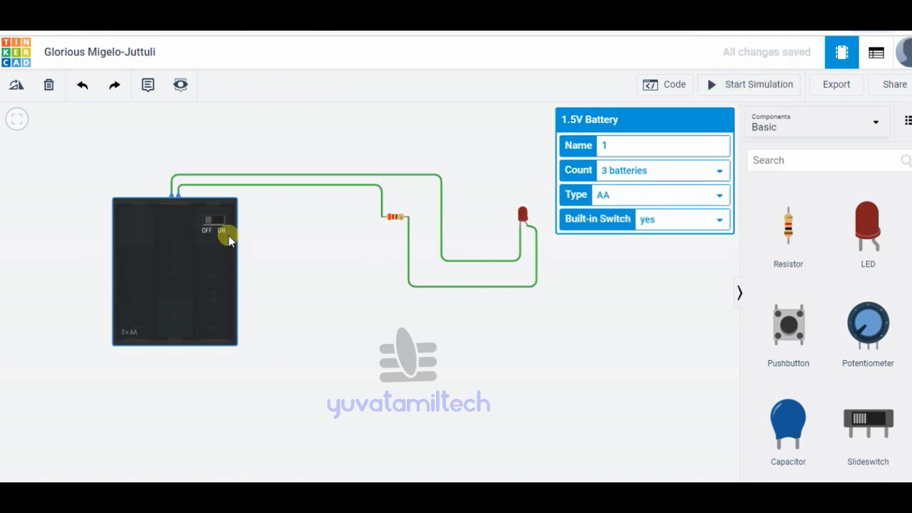
# Run the simulation with the three-battery pack switched on to check the LED, stop it and deselect the battery
pyautogui.click(774, 84)
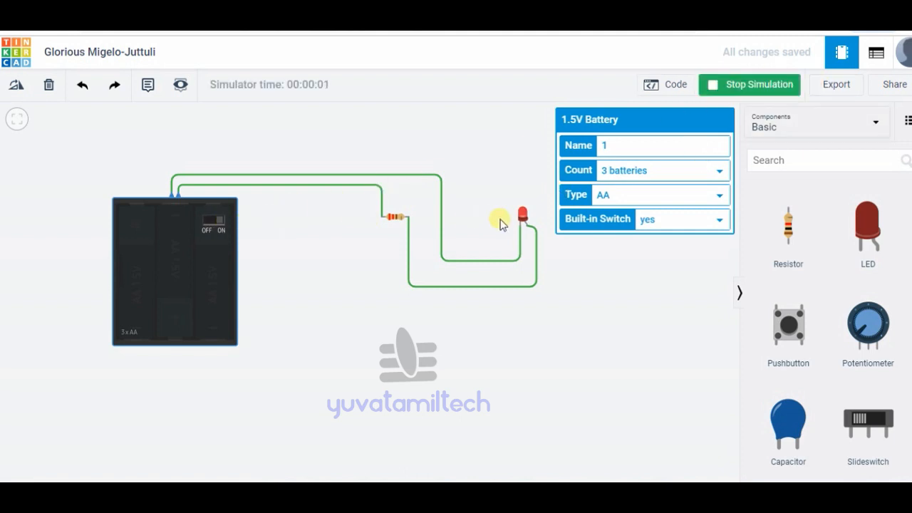
pyautogui.click(759, 87)
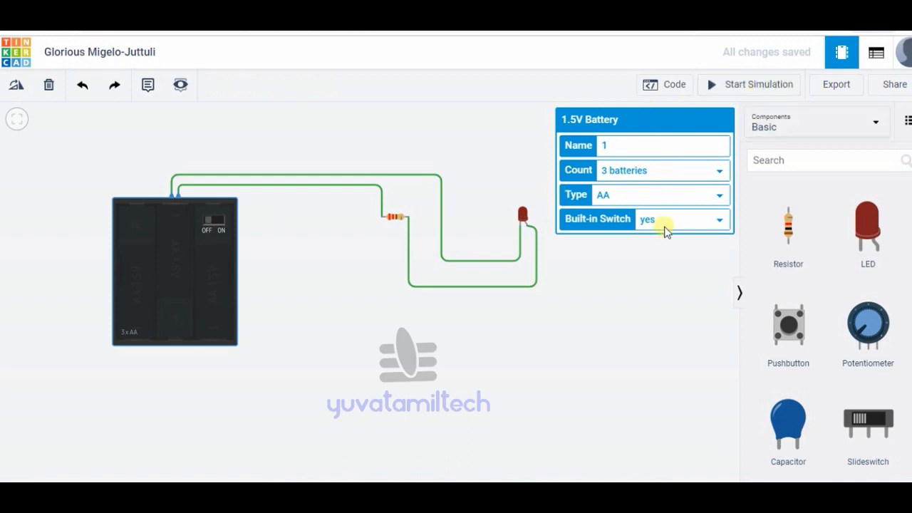
pyautogui.click(667, 309)
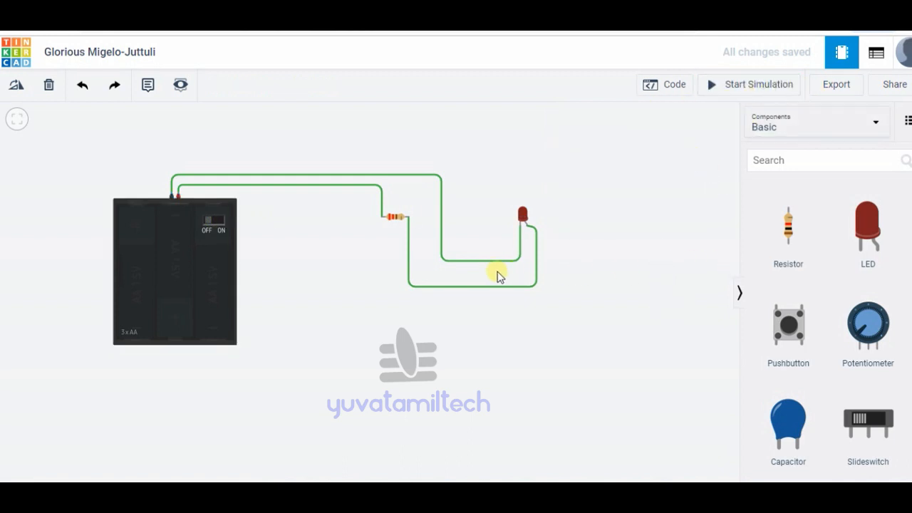
# Place a note annotation on the battery pack, move it below the pack's lower corner and delete it
pyautogui.moveTo(583, 349); pyautogui.dragTo(597, 287)
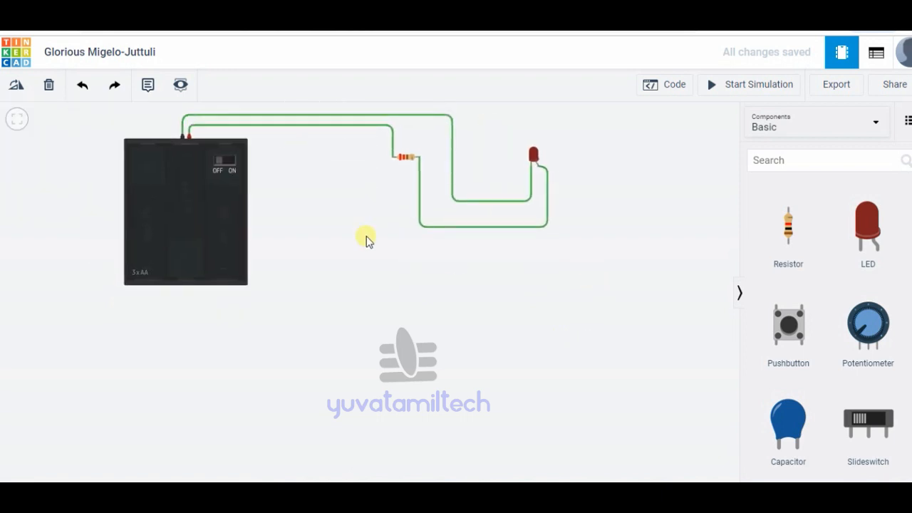
pyautogui.click(146, 85)
pyautogui.click(180, 148)
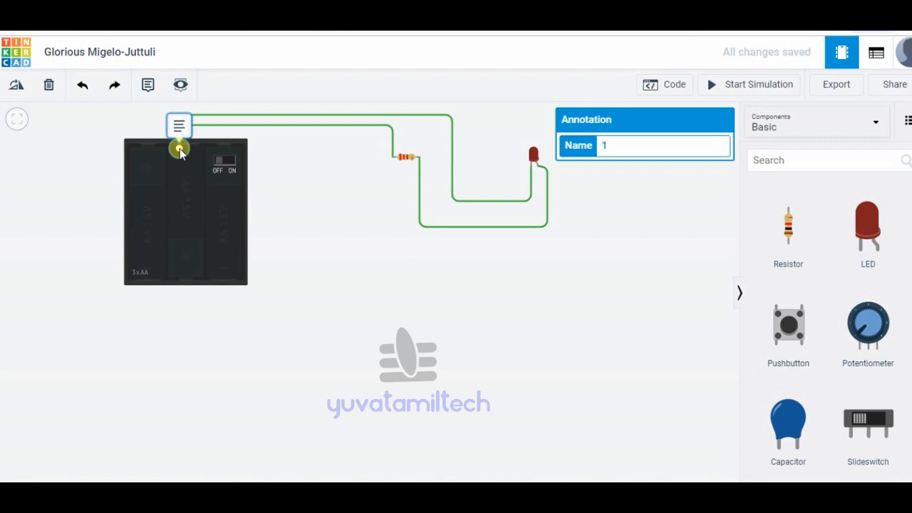
pyautogui.moveTo(179, 149)
pyautogui.mouseDown()
pyautogui.moveTo(292, 267)
pyautogui.moveTo(288, 315)
pyautogui.mouseUp()
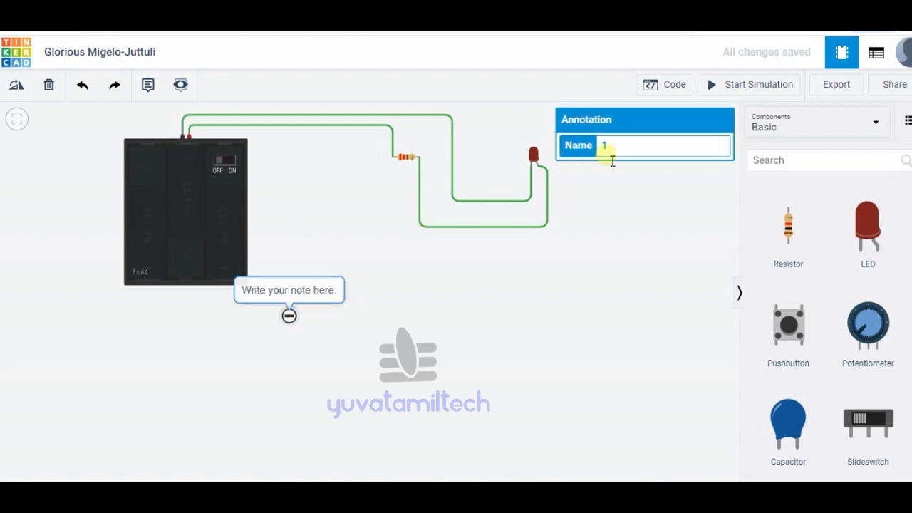
pyautogui.click(49, 86)
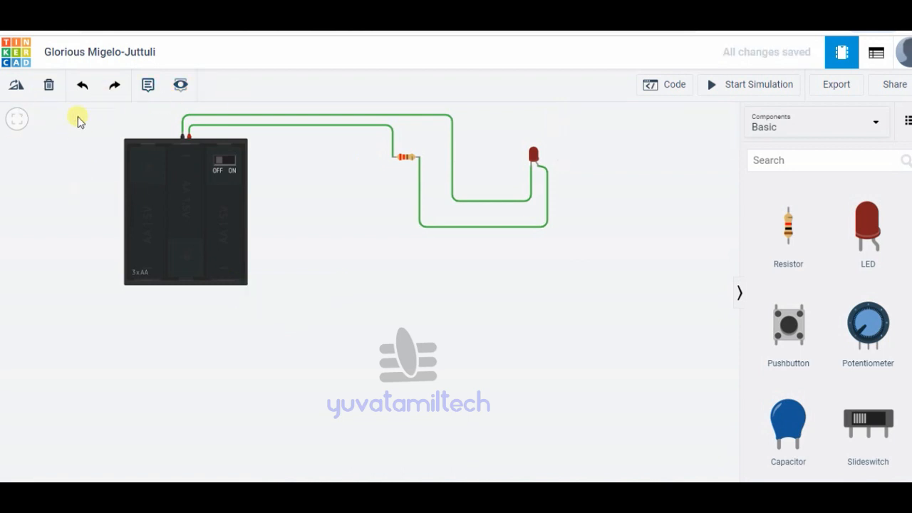
# View the circuit's export download options and its design sharing options, closing each without using them
pyautogui.click(839, 85)
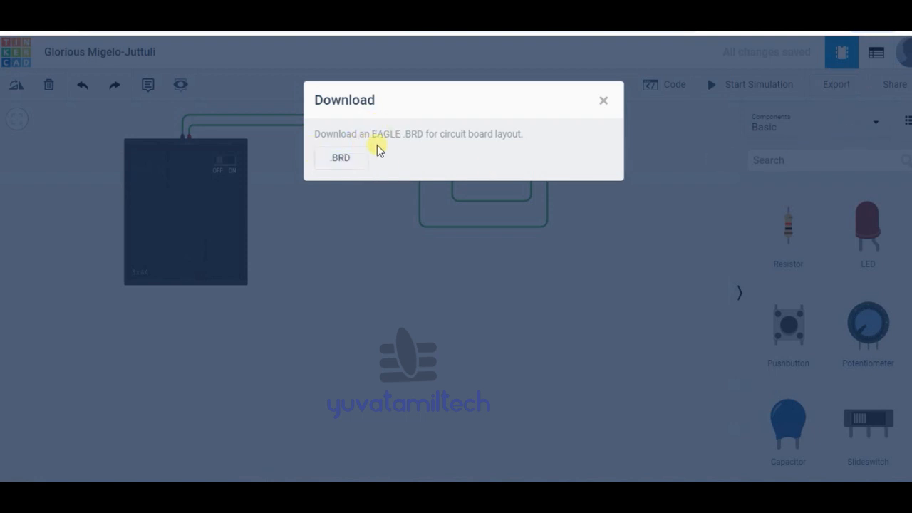
pyautogui.click(603, 100)
pyautogui.click(894, 86)
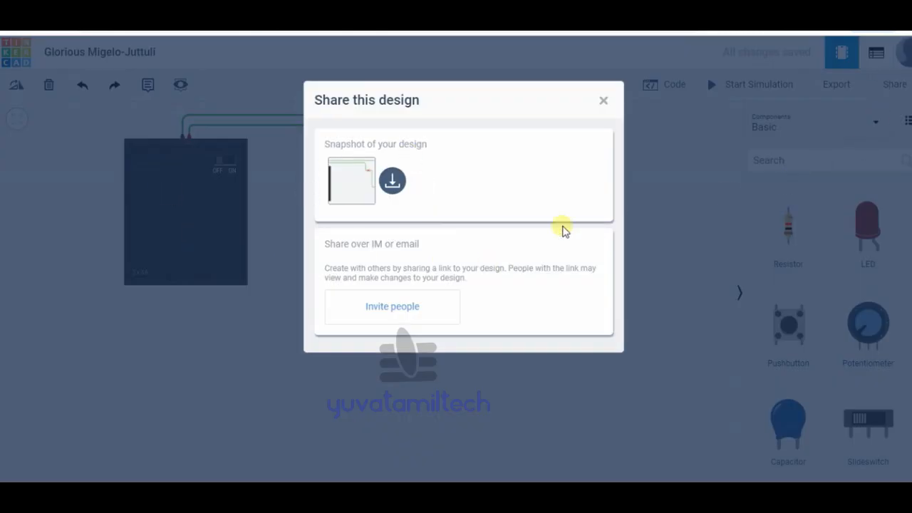
pyautogui.click(604, 102)
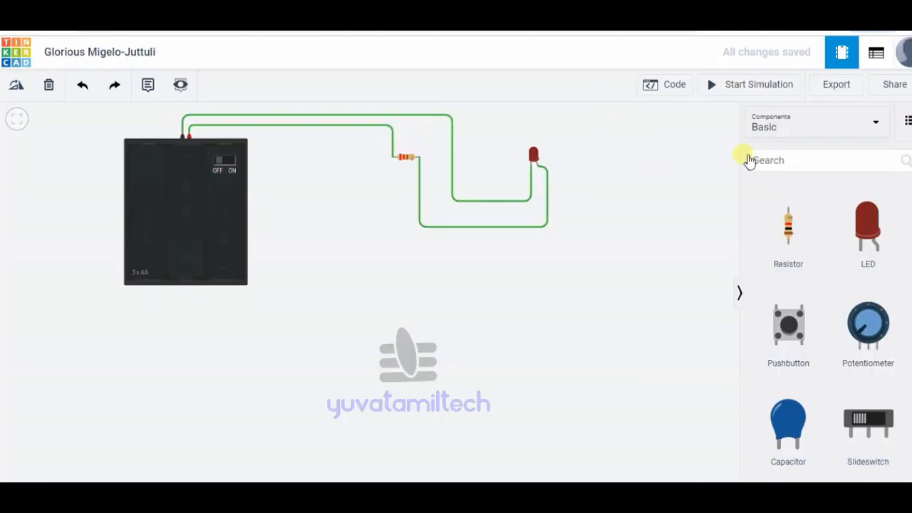
# Examine the circuit's component list, return to the circuit view and browse the basic components
pyautogui.click(879, 54)
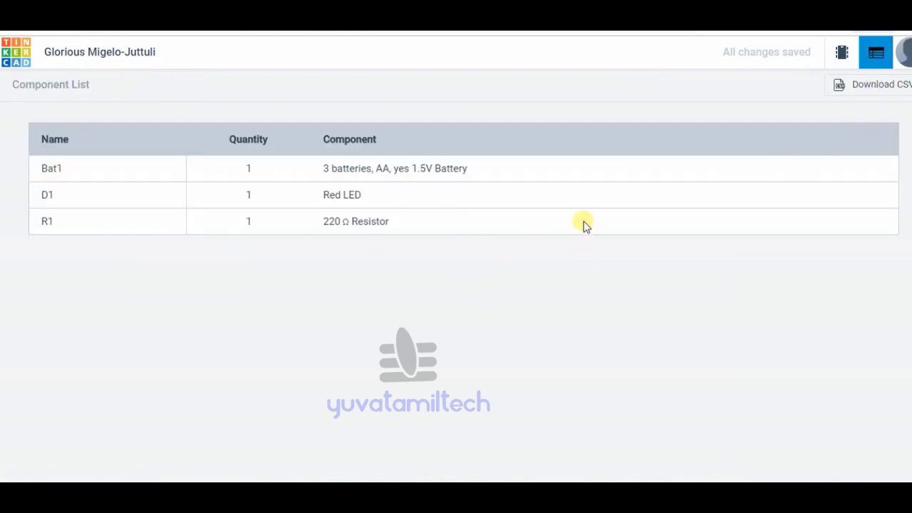
pyautogui.click(840, 56)
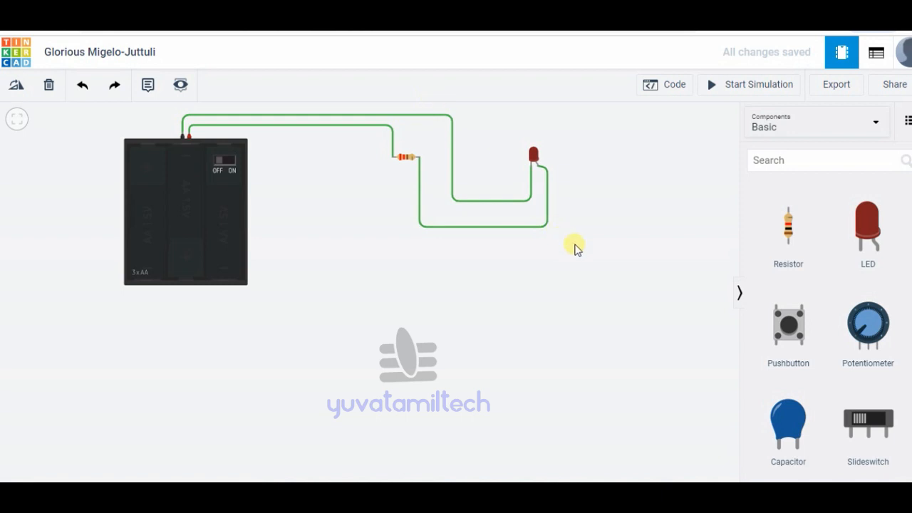
pyautogui.scroll(-2, 578, 249)
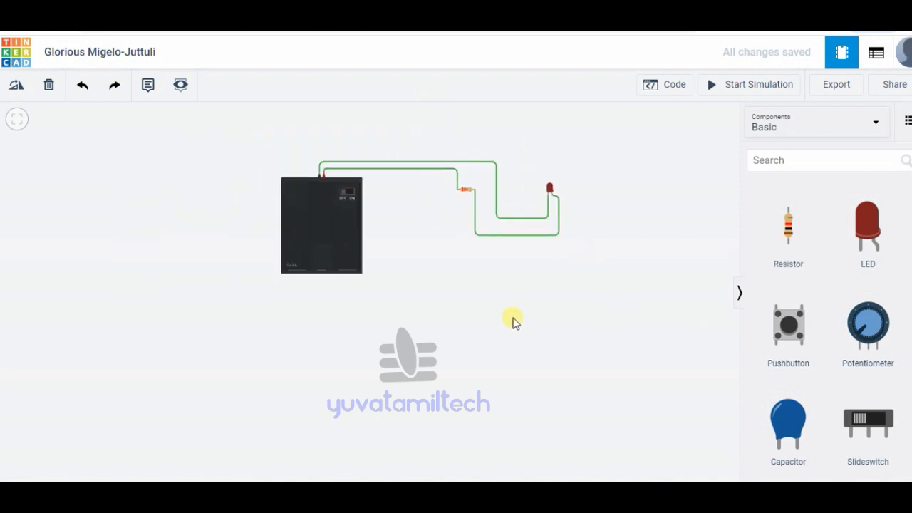
pyautogui.scroll(-10, 826, 320)
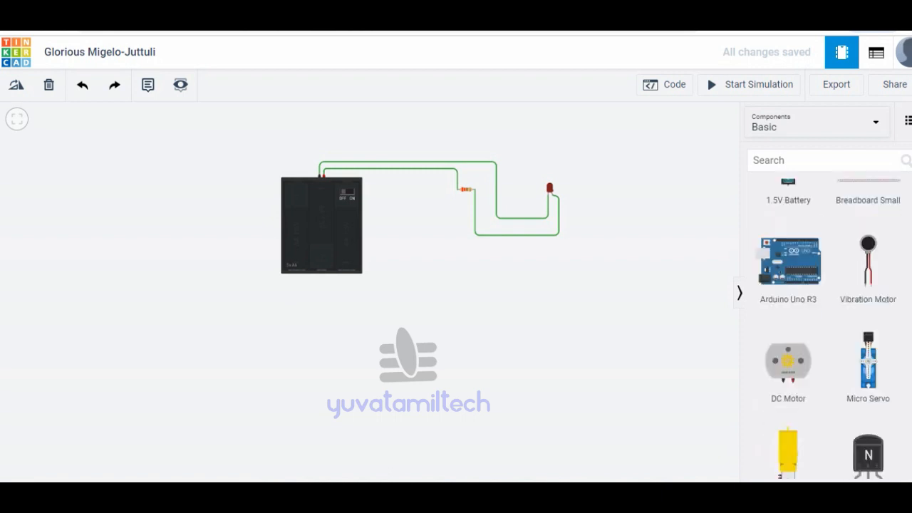
pyautogui.scroll(6, 826, 320)
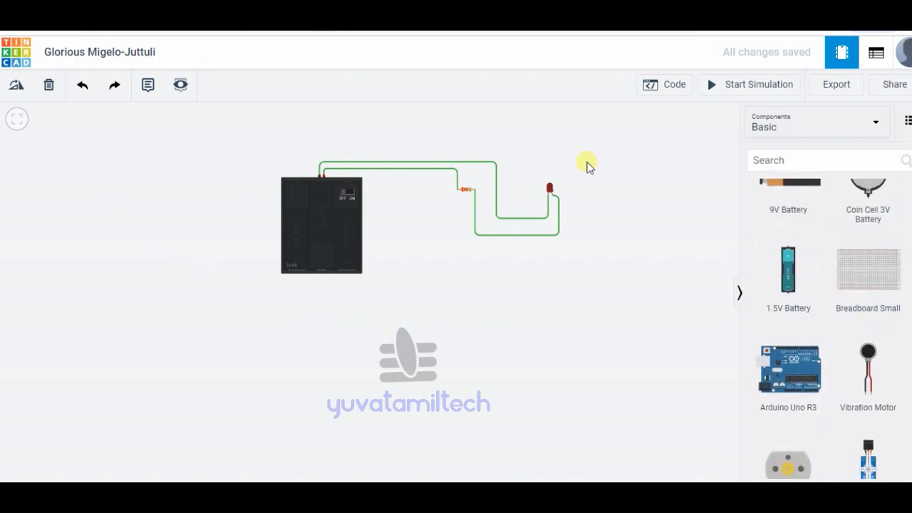
# Delete the battery pack, the resistor and the LED to clear the circuit workplane
pyautogui.click(305, 221)
pyautogui.press('Delete')
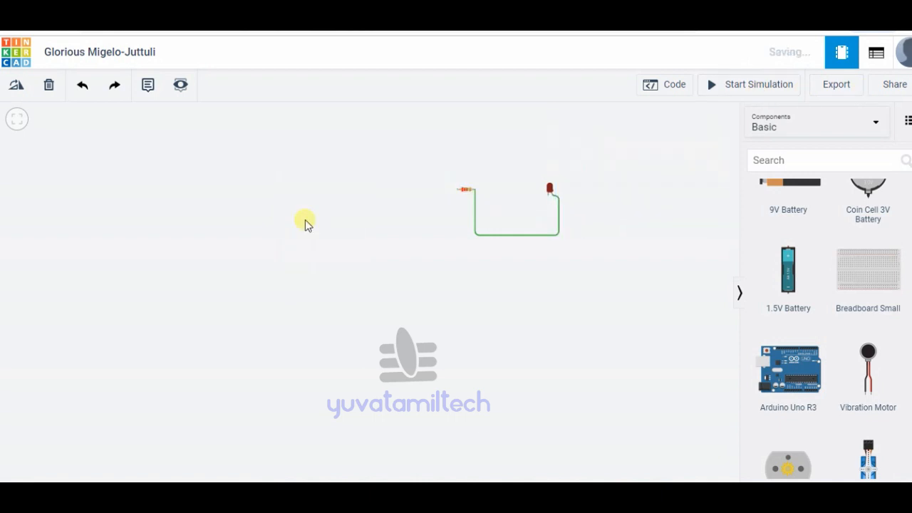
pyautogui.moveTo(436, 138); pyautogui.dragTo(425, 188)
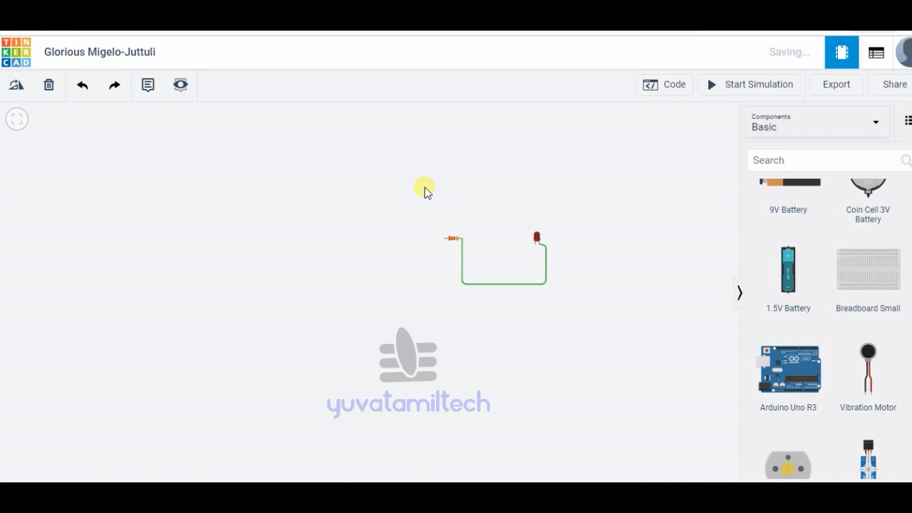
pyautogui.click(455, 241)
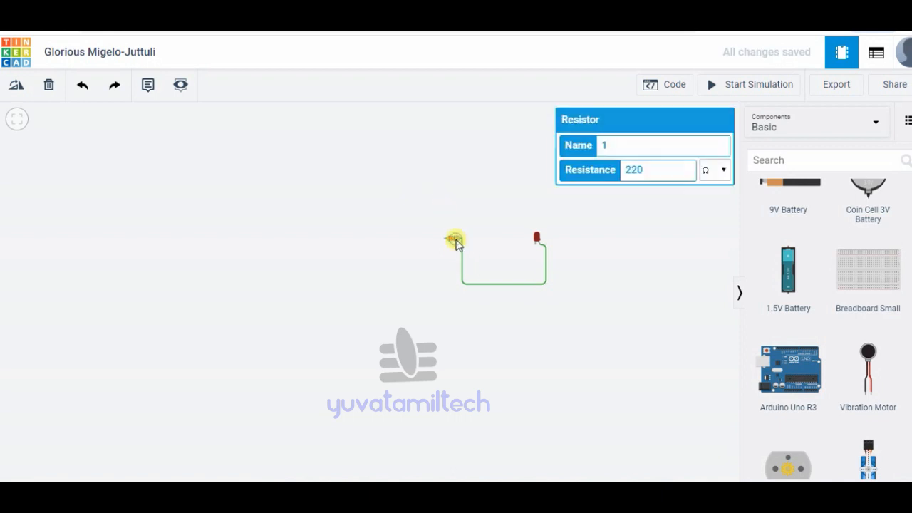
pyautogui.press('Delete')
pyautogui.click(537, 241)
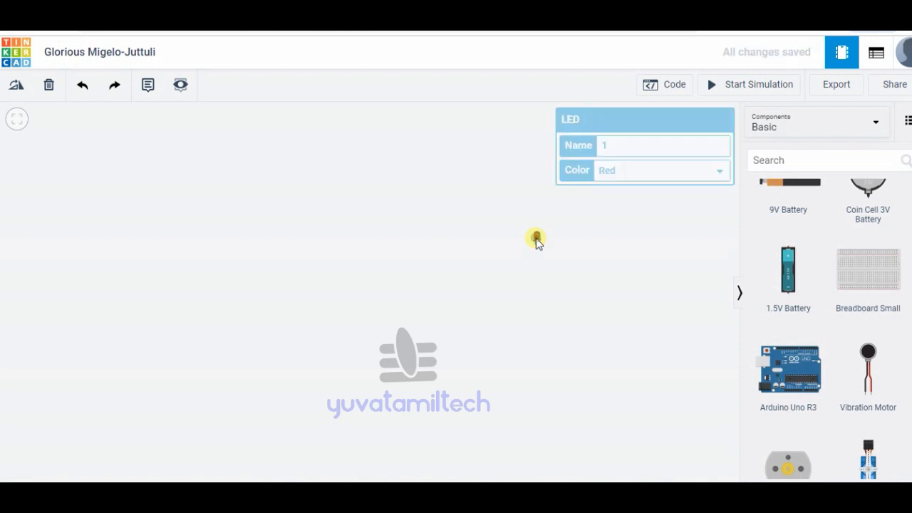
pyautogui.press('Delete')
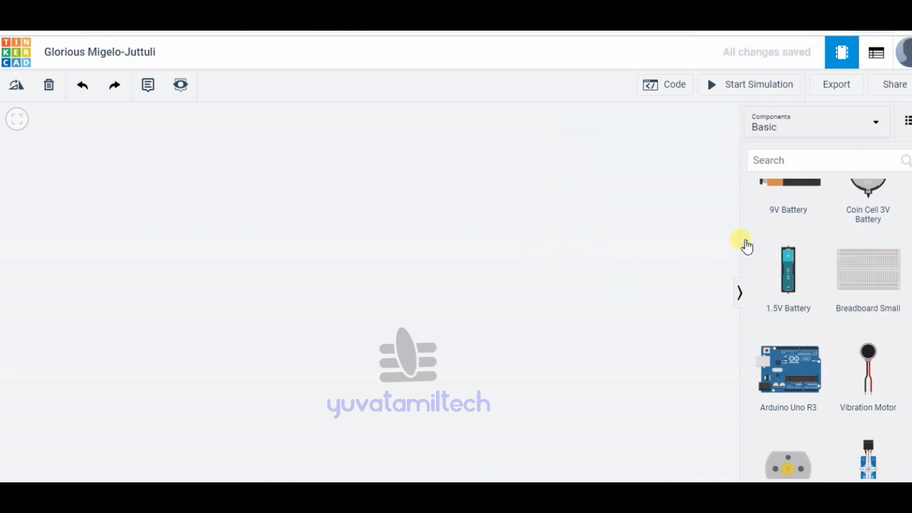
# Browse the Arduino starters and place the Blink starter circuit in the middle of the empty workplane
pyautogui.click(791, 126)
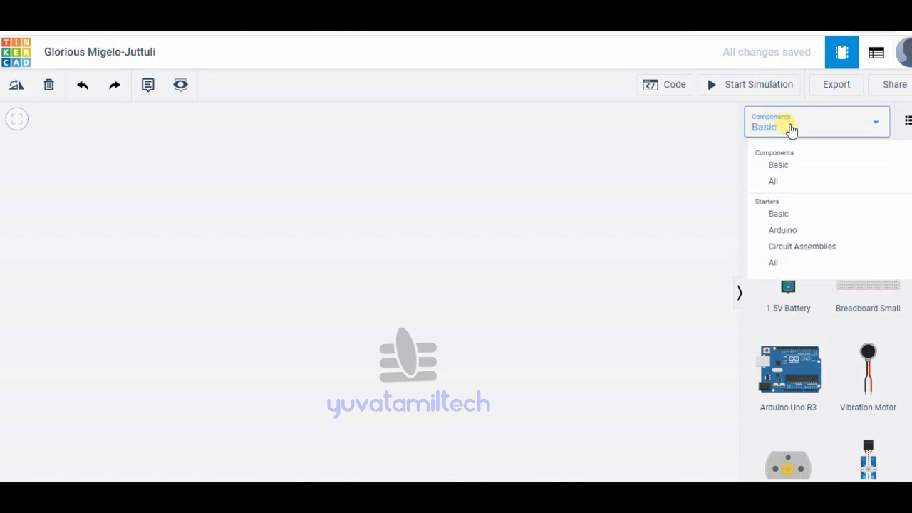
pyautogui.click(784, 230)
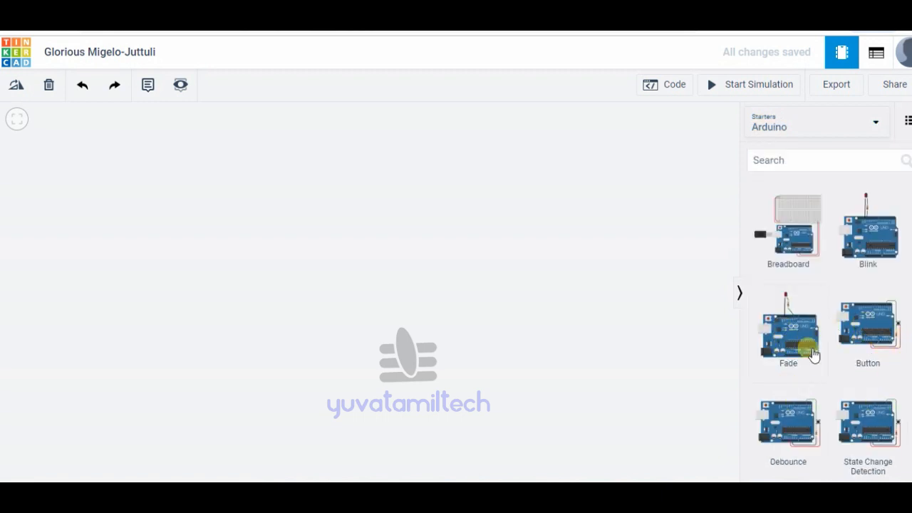
pyautogui.scroll(-5, 910, 247)
pyautogui.scroll(8, 910, 235)
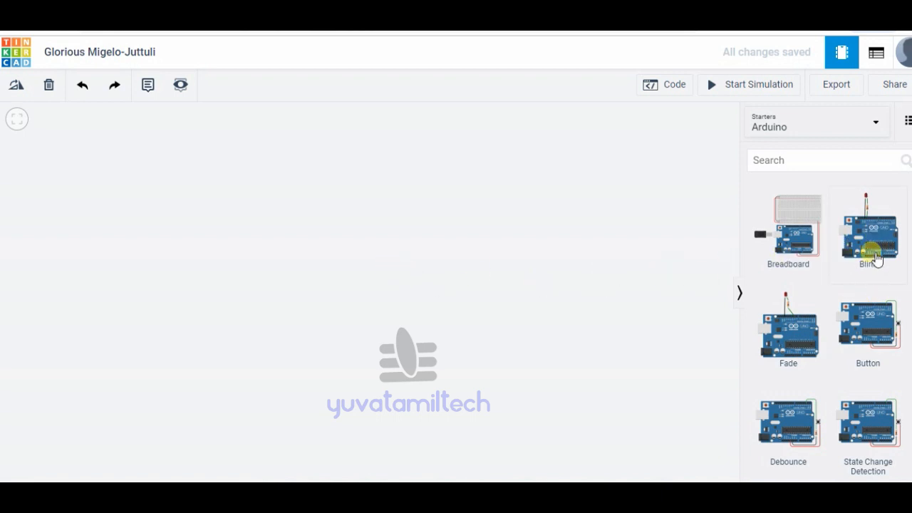
pyautogui.click(371, 269)
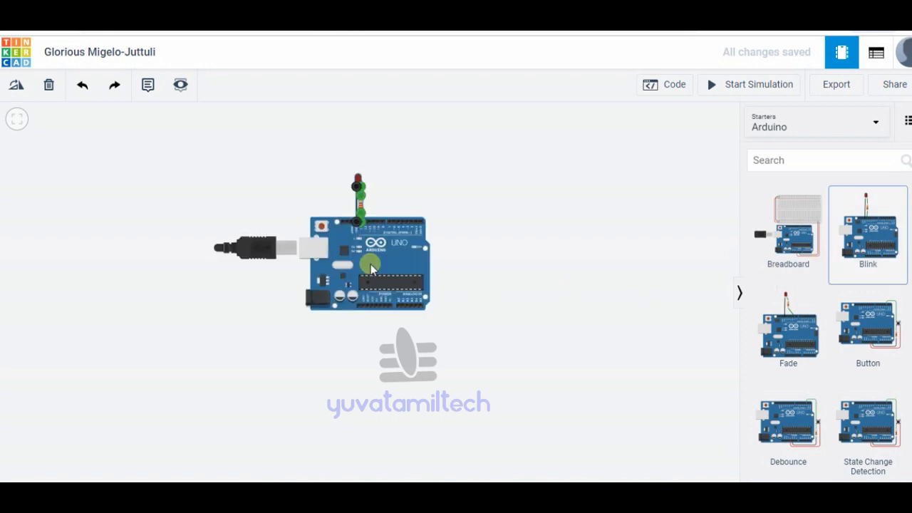
pyautogui.click(506, 264)
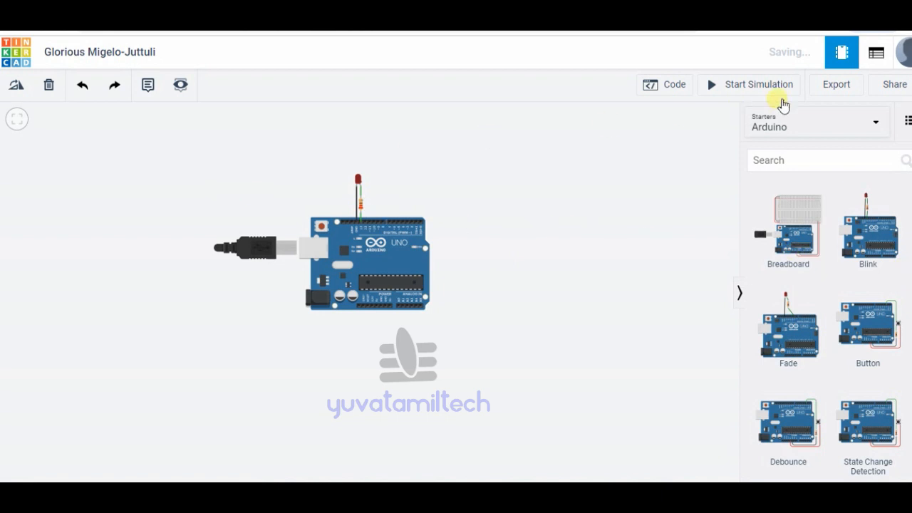
# Run and stop the Blink circuit's simulation, and examine its block program in the code editor
pyautogui.click(761, 88)
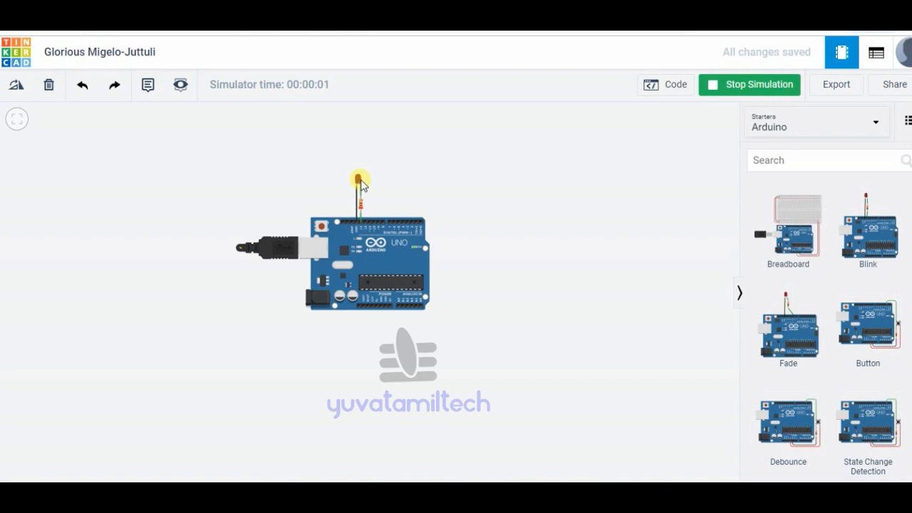
pyautogui.click(730, 87)
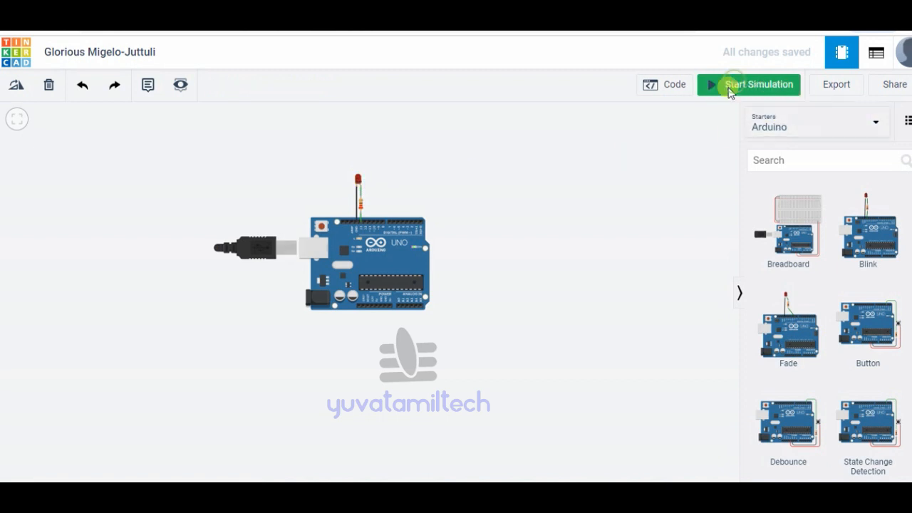
pyautogui.click(663, 89)
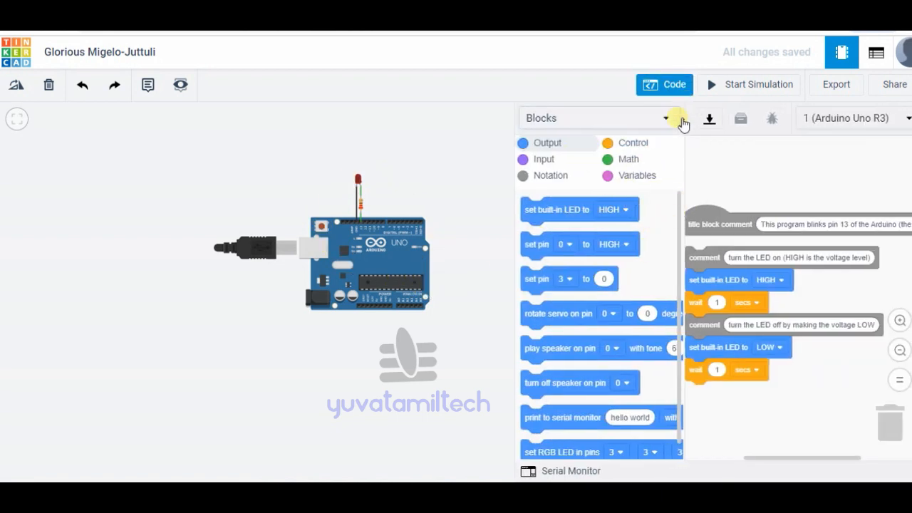
pyautogui.scroll(-2, 795, 350)
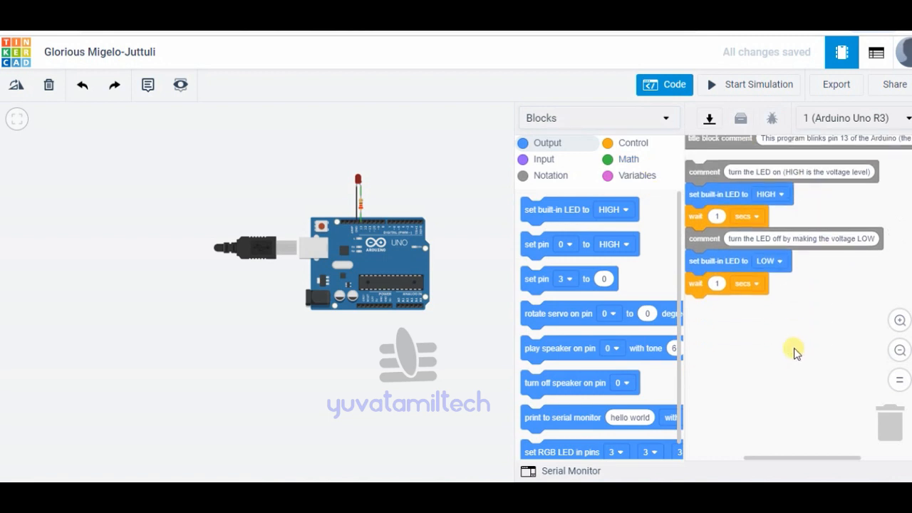
pyautogui.scroll(2, 795, 350)
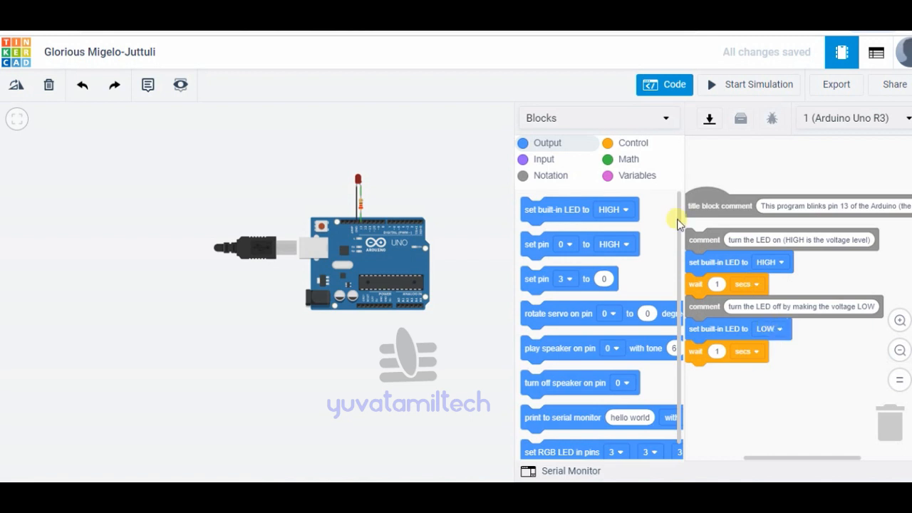
# Switch the Blink program from blocks to text code, and dismiss the low battery notice
pyautogui.click(668, 122)
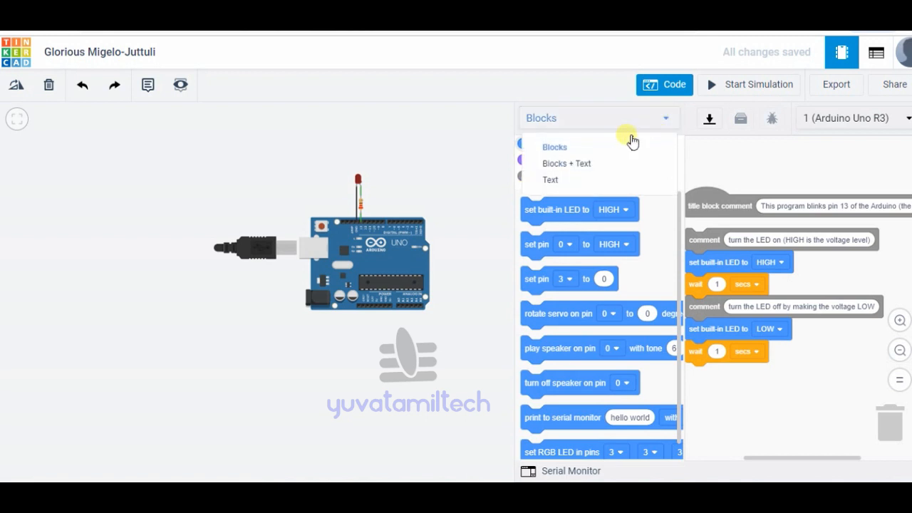
pyautogui.click(567, 181)
pyautogui.click(512, 183)
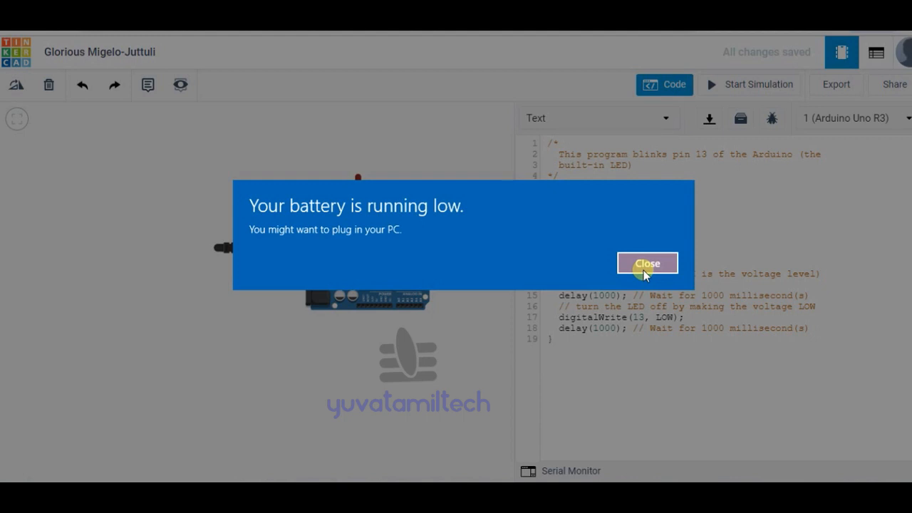
pyautogui.click(646, 264)
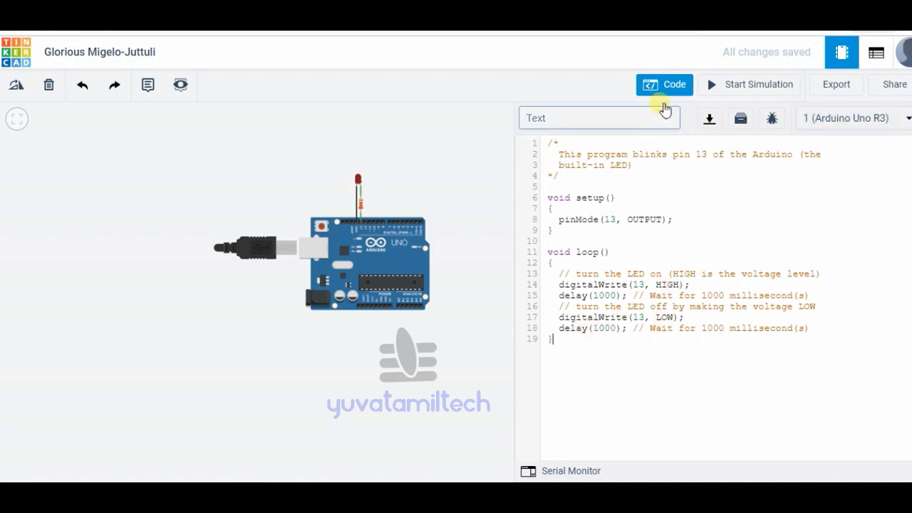
# Simulate the circuit with the text code, stop the simulation and close the code editor
pyautogui.click(734, 85)
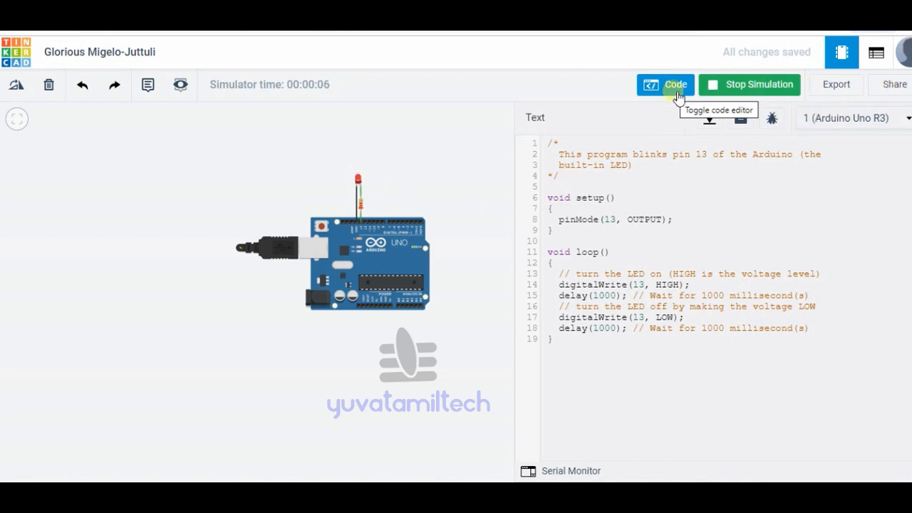
pyautogui.click(748, 86)
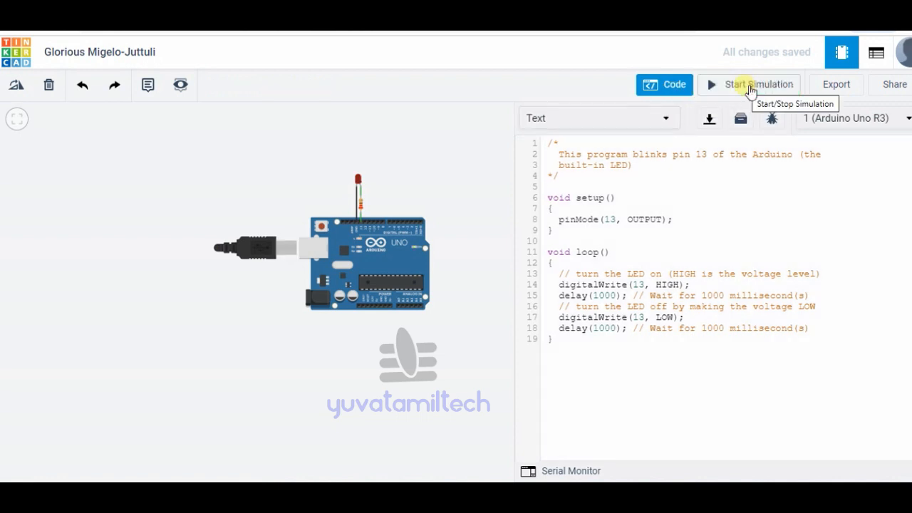
pyautogui.click(670, 86)
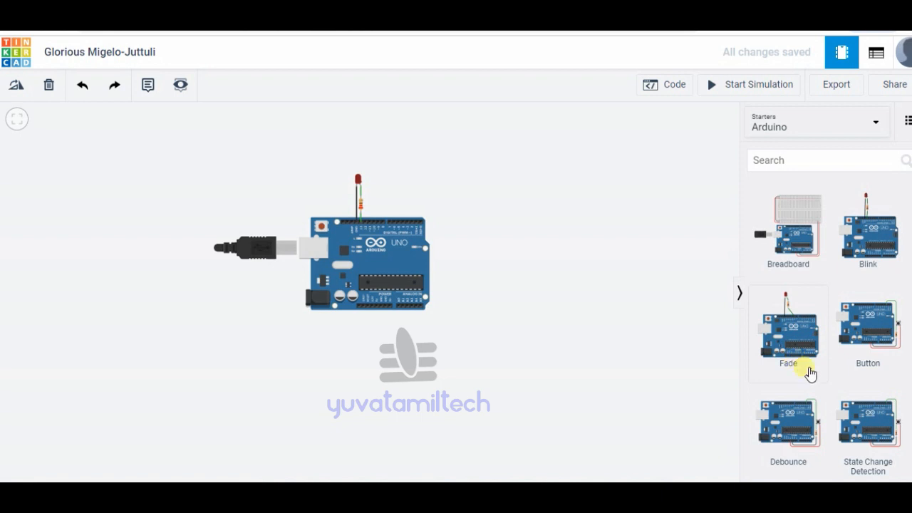
# Browse the Arduino starter circuits through the ultrasonic, LCD and smoothing examples, and return to the start of the list
pyautogui.scroll(-1, 813, 360)
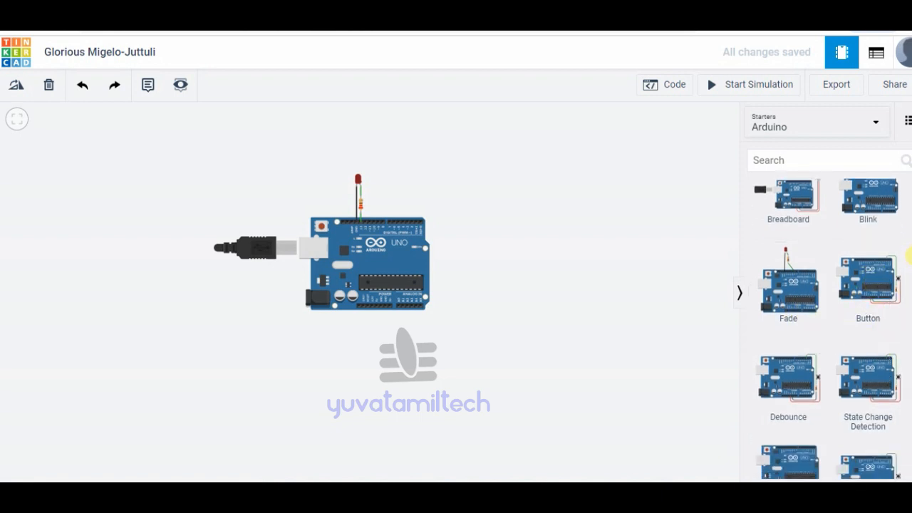
pyautogui.scroll(-3, 910, 253)
pyautogui.scroll(-2, 827, 328)
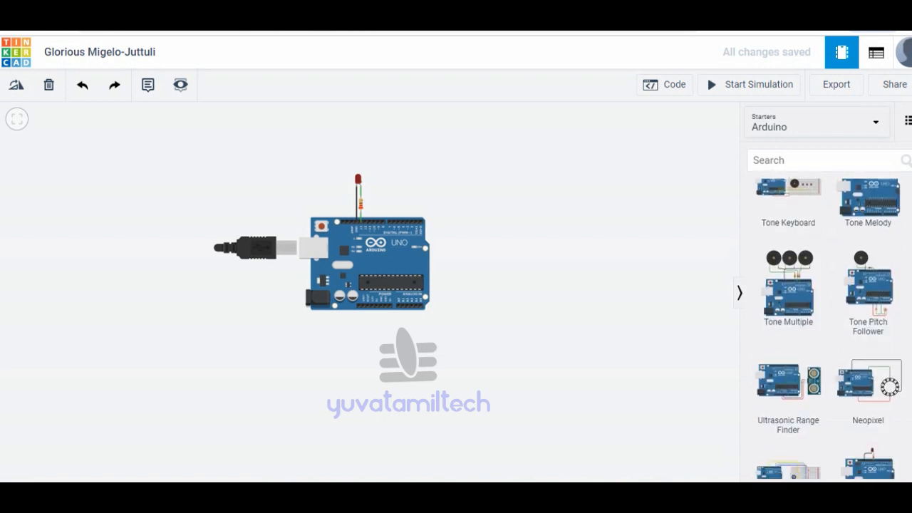
pyautogui.scroll(-4, 826, 328)
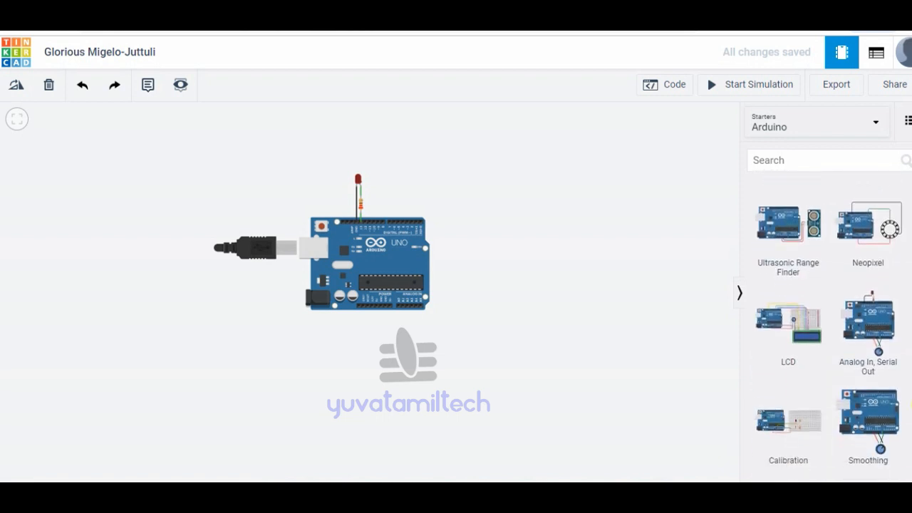
pyautogui.scroll(7, 826, 328)
pyautogui.scroll(3, 890, 227)
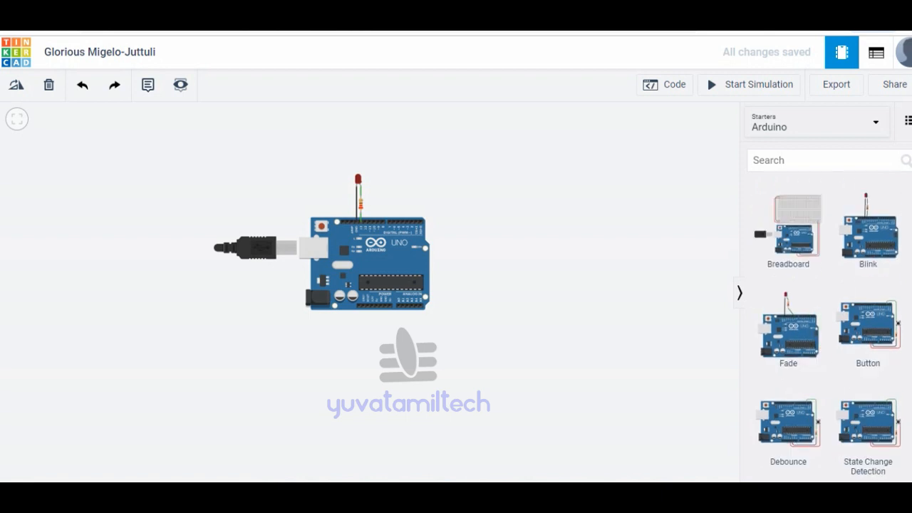
# Move the Arduino Uno board to the left on the workplane, leaving the LED and resistor in place
pyautogui.moveTo(185, 169); pyautogui.dragTo(275, 199)
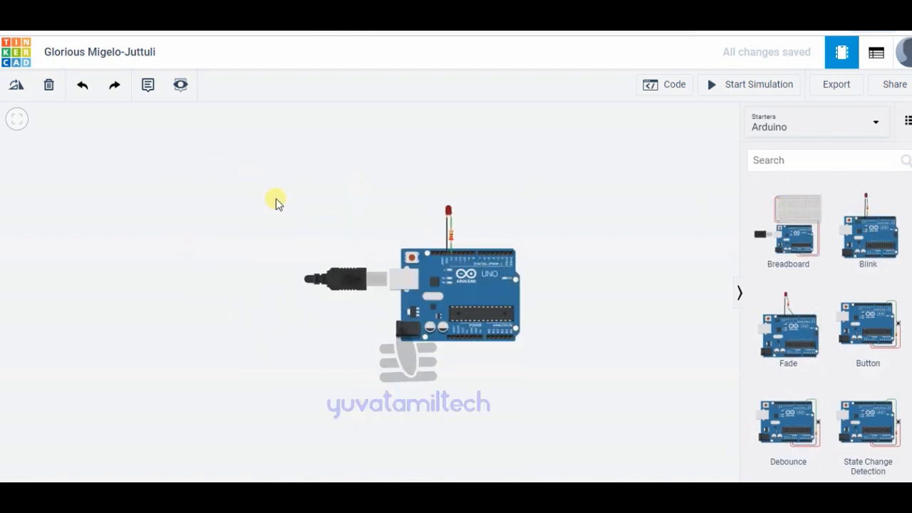
pyautogui.moveTo(440, 293); pyautogui.dragTo(376, 295)
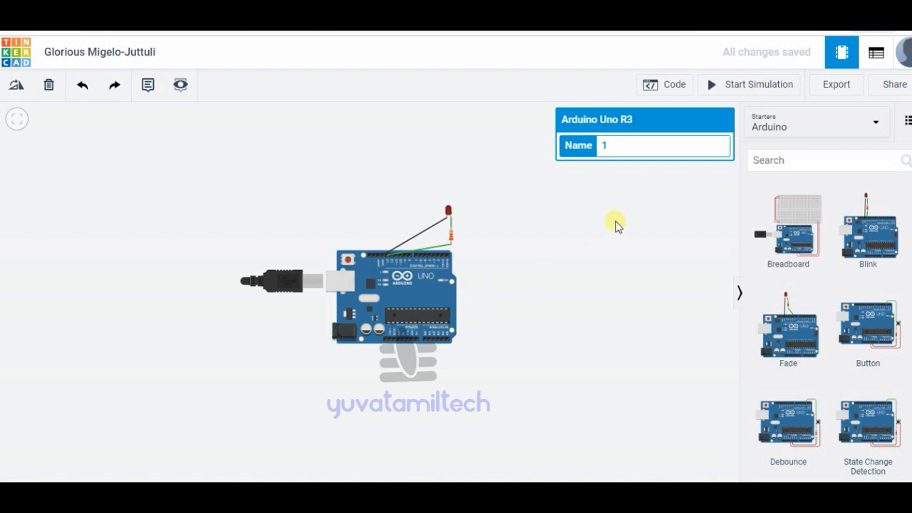
# Browse the circuit assembly starters and the full component library, from general parts to integrated circuits, and deselect the Arduino board
pyautogui.click(852, 127)
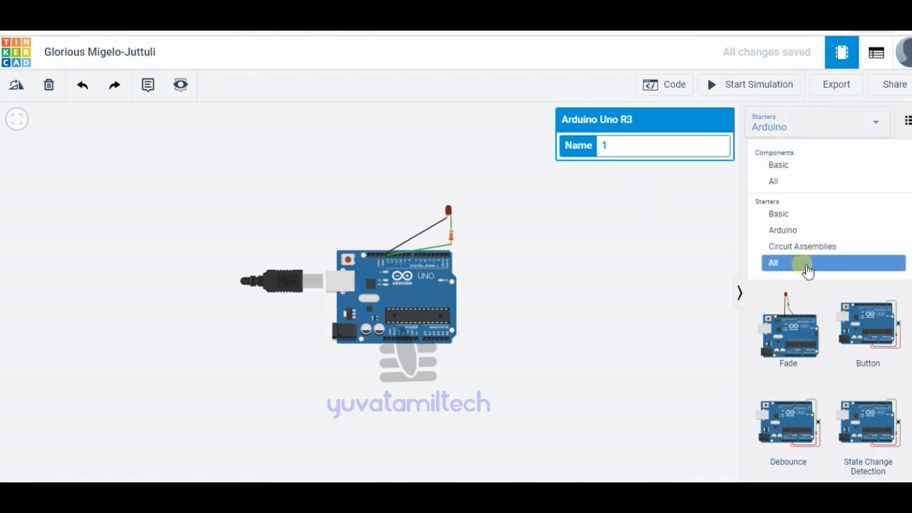
pyautogui.click(805, 249)
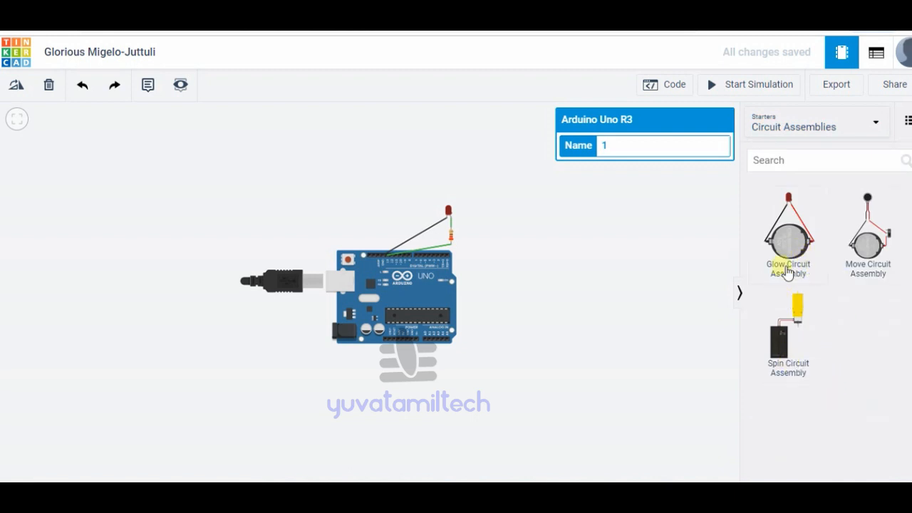
pyautogui.click(797, 134)
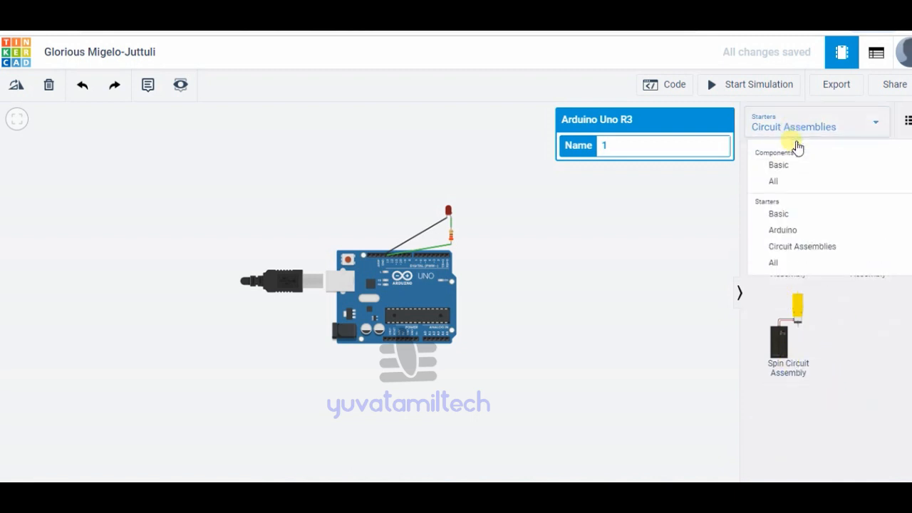
pyautogui.click(791, 180)
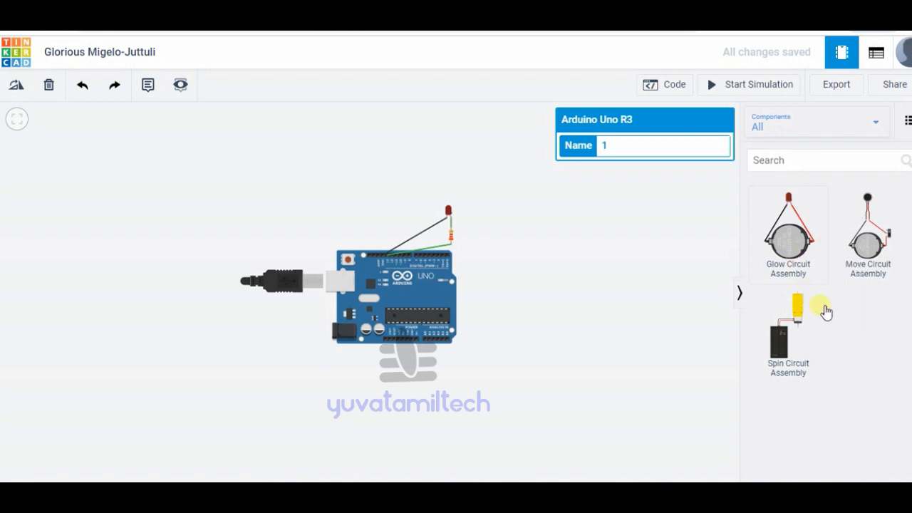
pyautogui.scroll(-15, 827, 321)
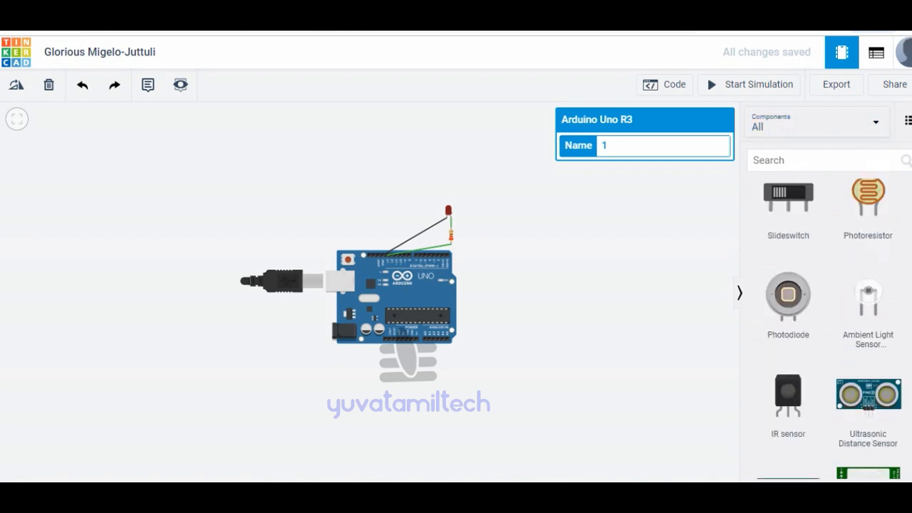
pyautogui.scroll(-5, 827, 328)
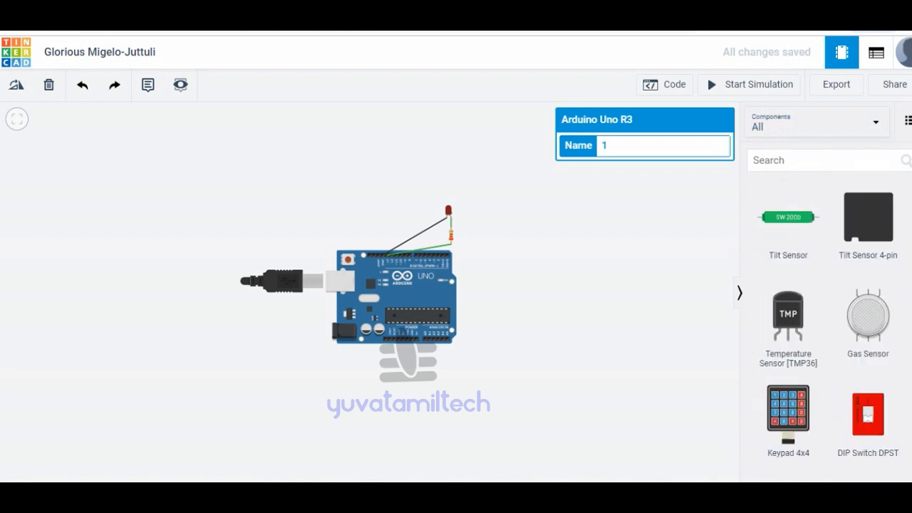
pyautogui.scroll(-10, 826, 328)
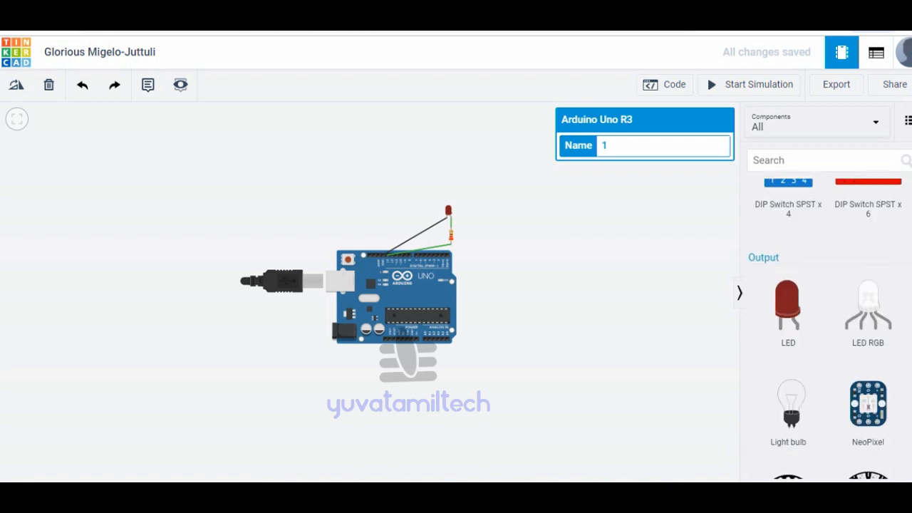
pyautogui.scroll(-10, 827, 328)
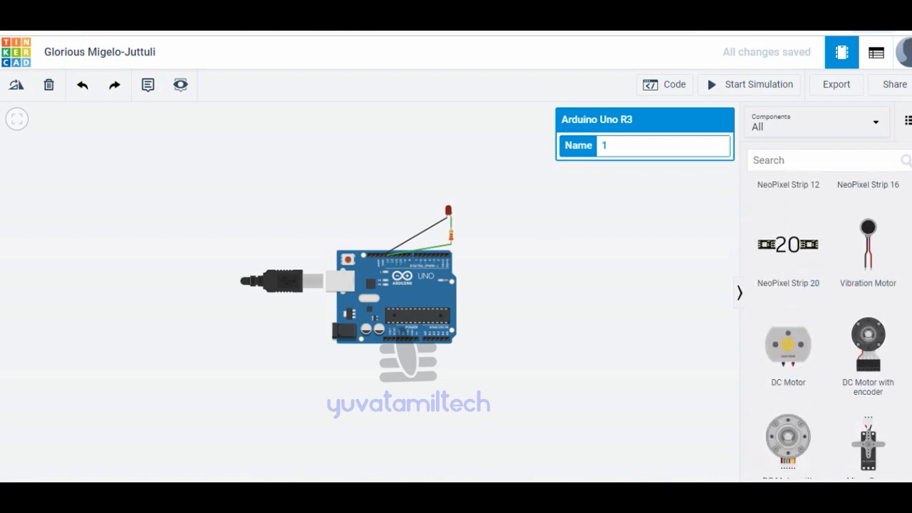
pyautogui.scroll(-10, 827, 328)
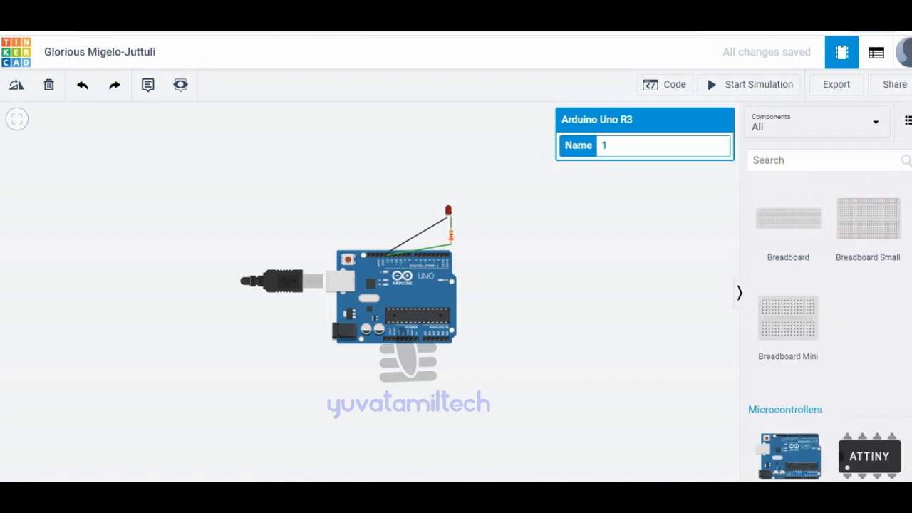
pyautogui.scroll(-10, 827, 328)
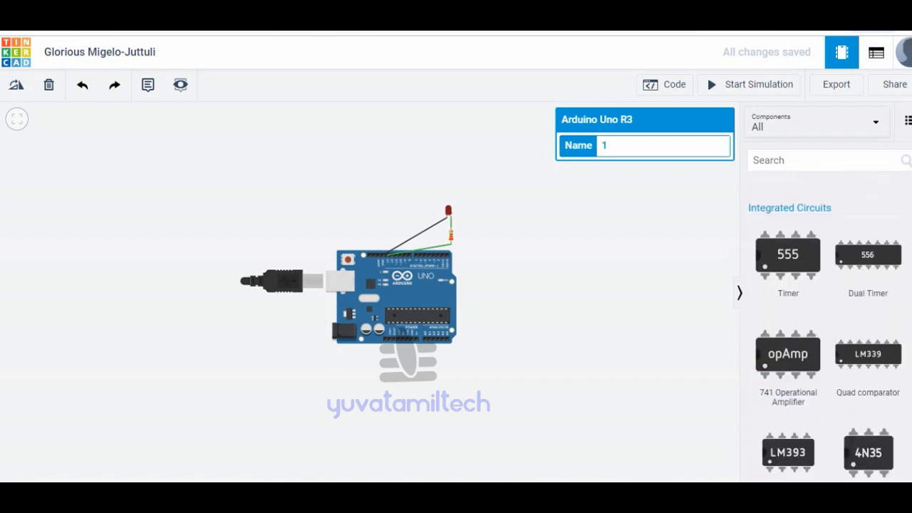
pyautogui.scroll(-6, 826, 328)
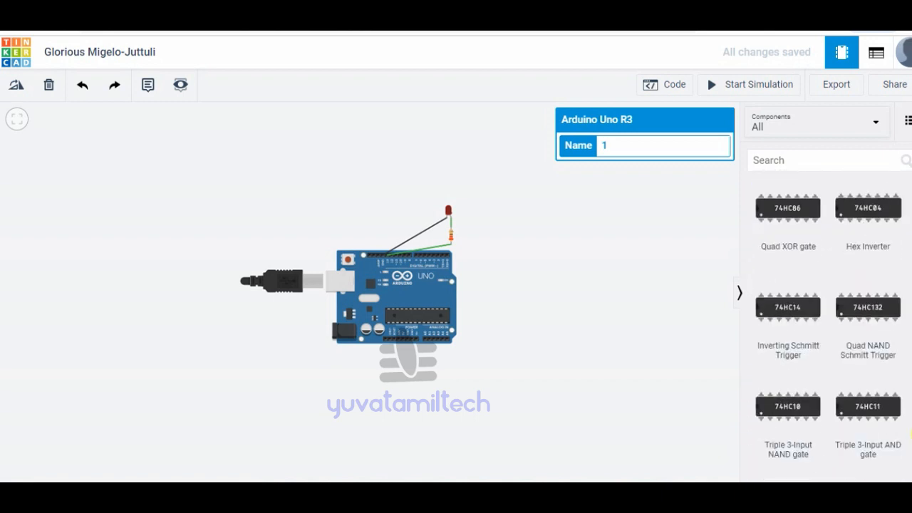
pyautogui.scroll(20, 826, 328)
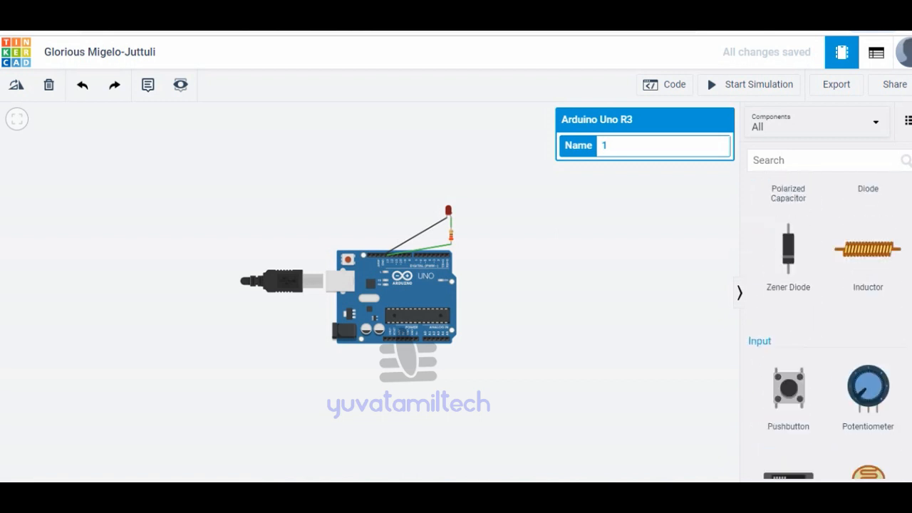
pyautogui.click(590, 232)
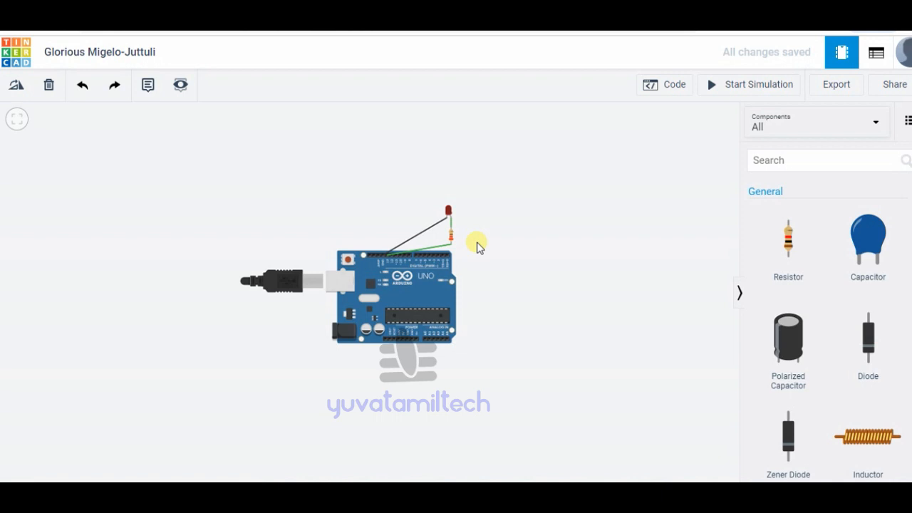
pyautogui.click(524, 495)
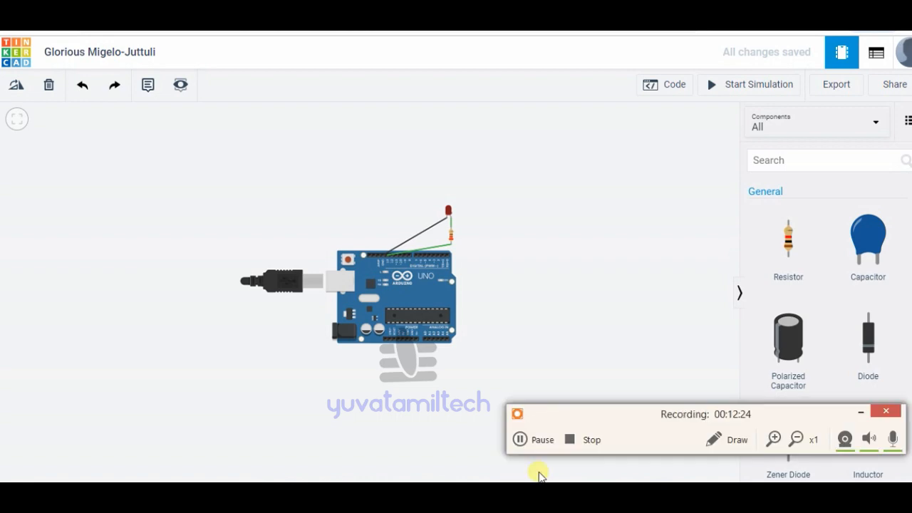
pyautogui.click(590, 441)
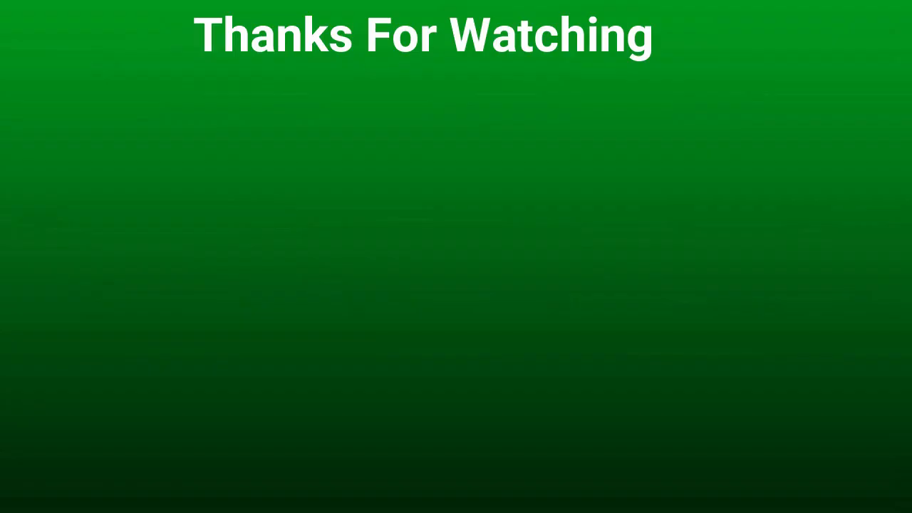